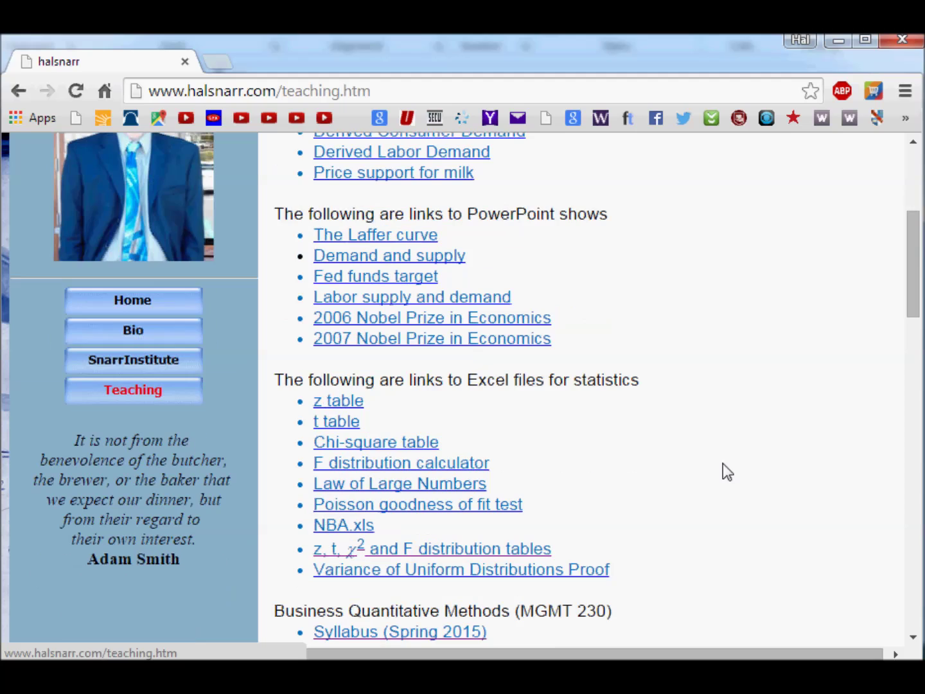
# - Open the Case 5 workbook for PPT 09 in the Business Quantitative Methods (MGMT 230) list
pyautogui.scroll(-6, 723, 464)
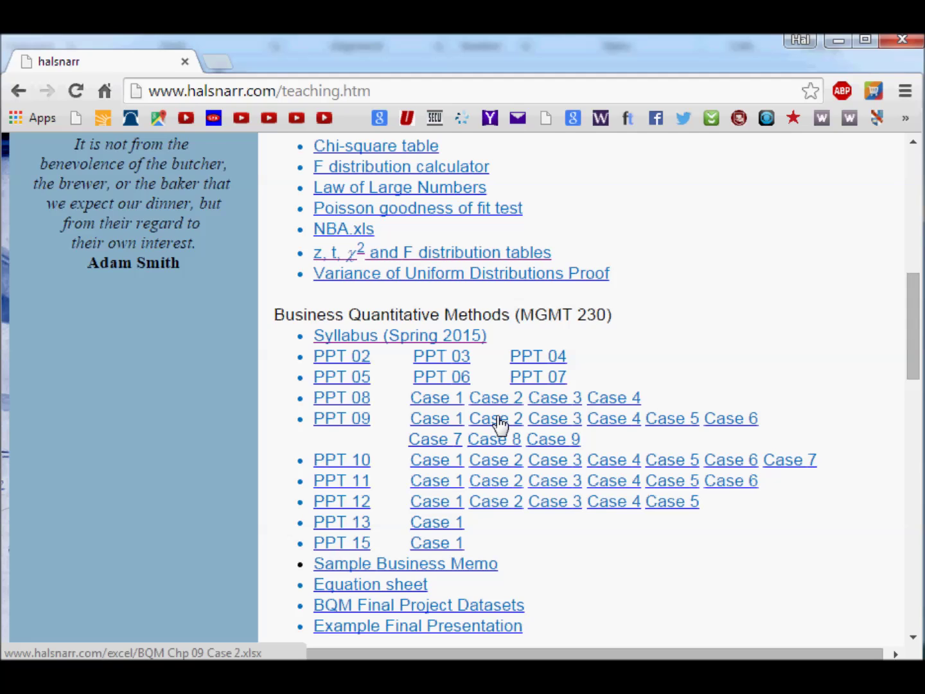
pyautogui.click(676, 424)
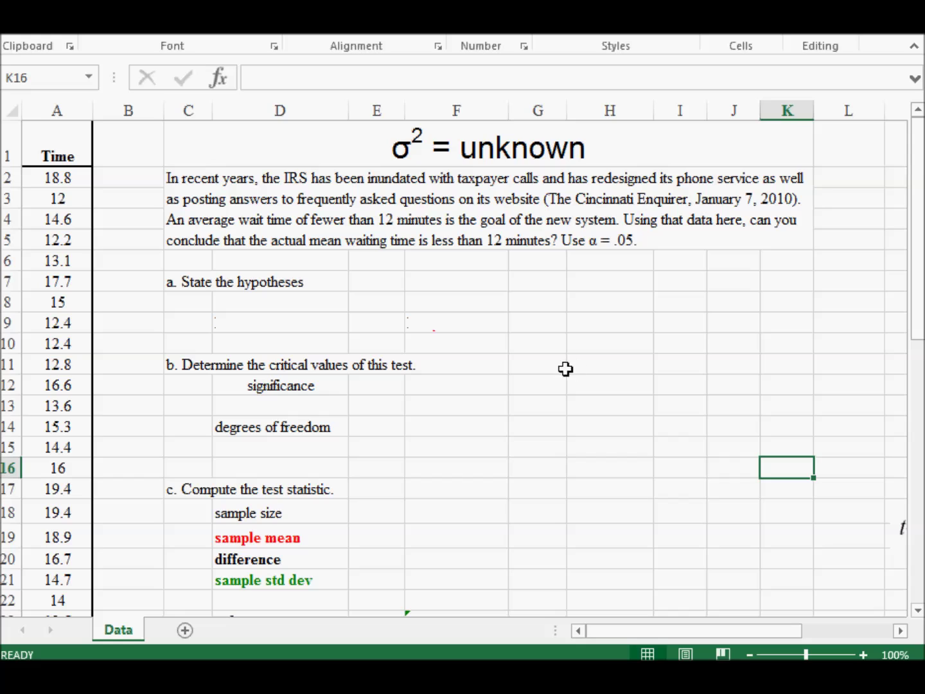
# - Select the waiting times in A2:A50 to check the number of observations in the sample
pyautogui.click(66, 106)
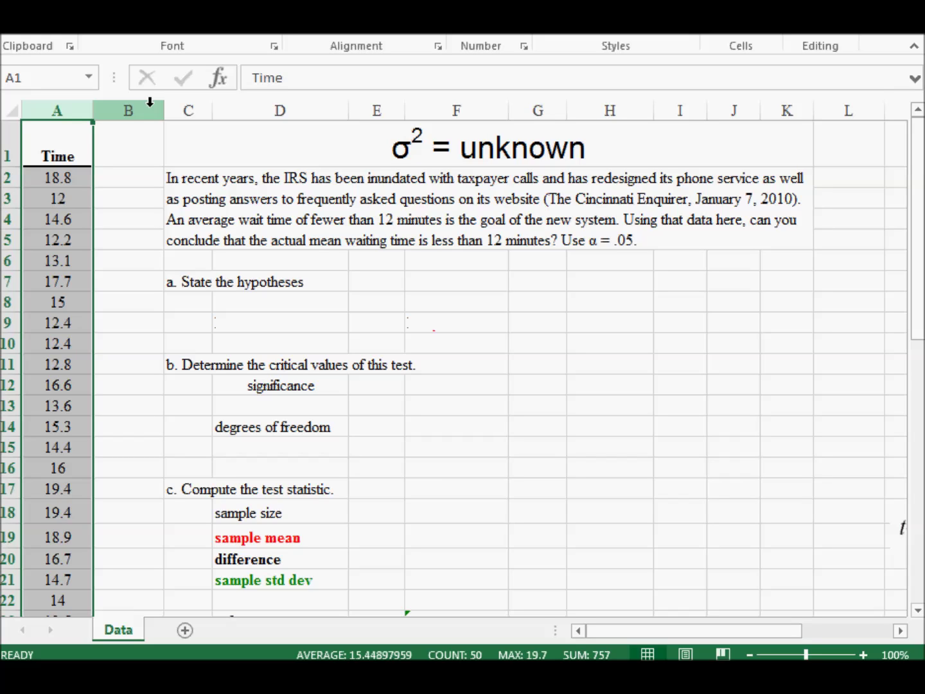
pyautogui.moveTo(70, 177); pyautogui.dragTo(67, 576)
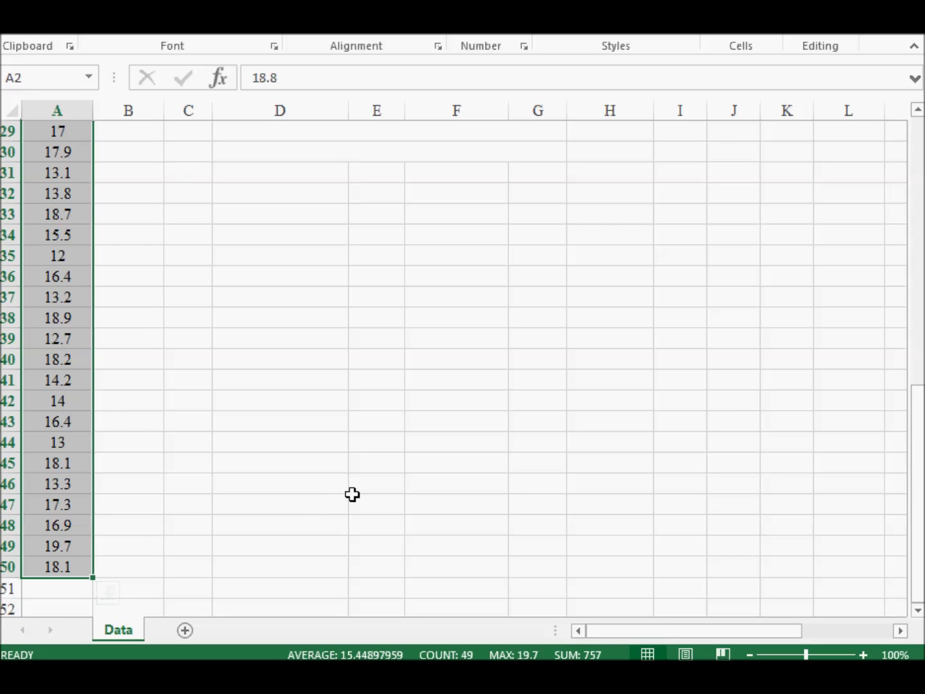
pyautogui.scroll(9, 354, 494)
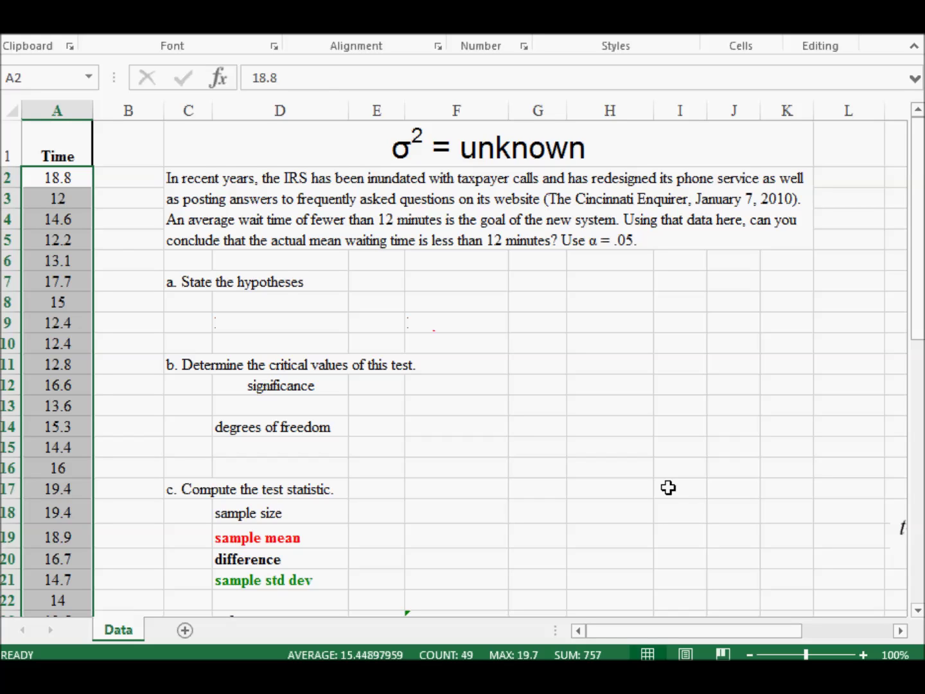
# - Left-align the significance label in cell D12
pyautogui.click(281, 386)
pyautogui.hotkey('alt', 'h')
pyautogui.press('a')
pyautogui.press('l')
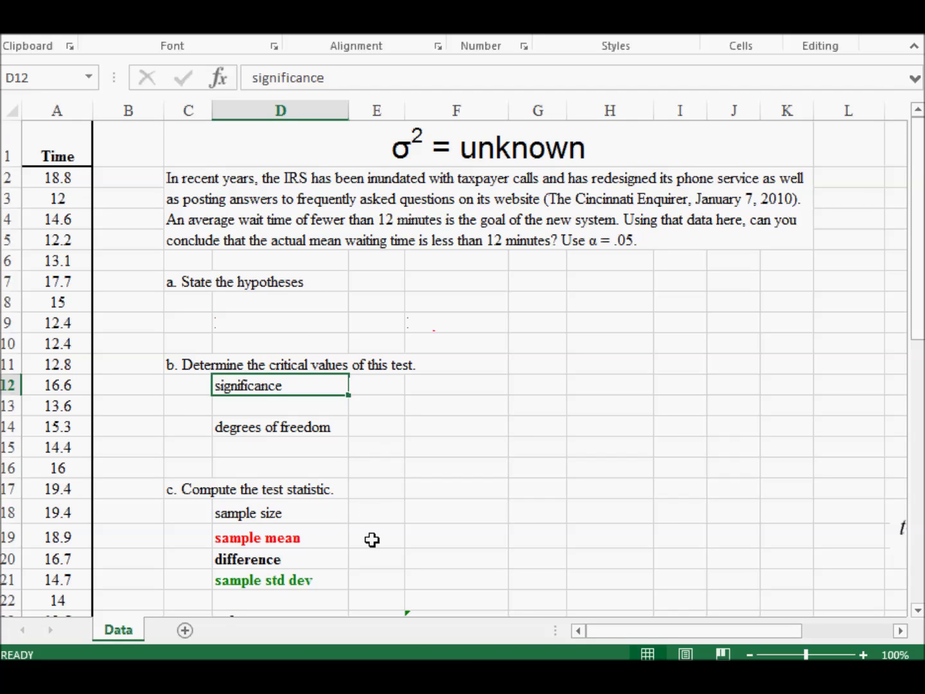
# - Delete the picture covering cell E18 beside the sample size label and enter 49 as the sample size in F18
pyautogui.click(375, 514)
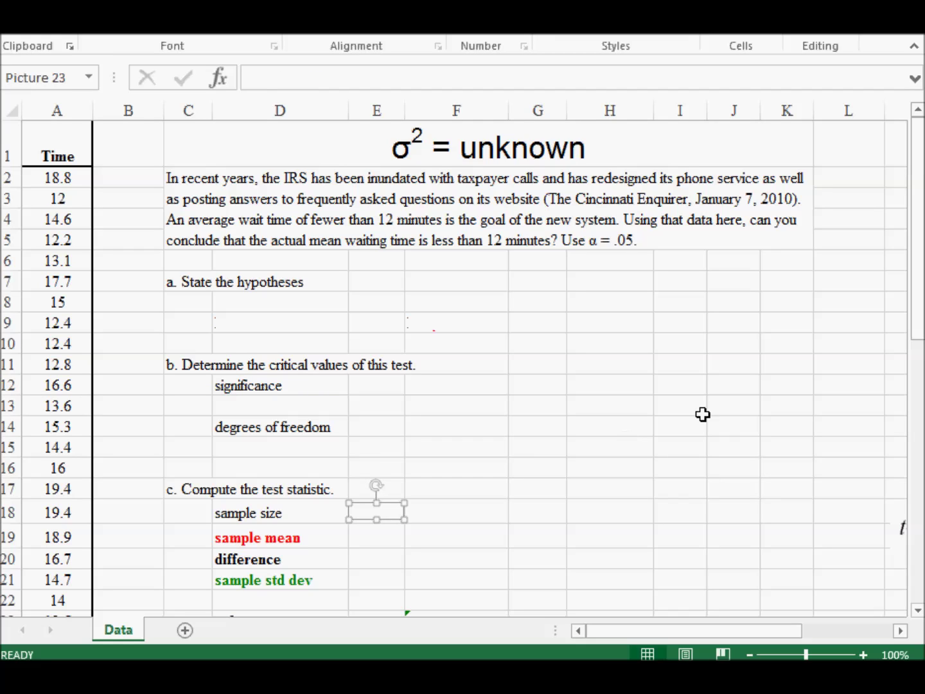
pyautogui.press('Escape')
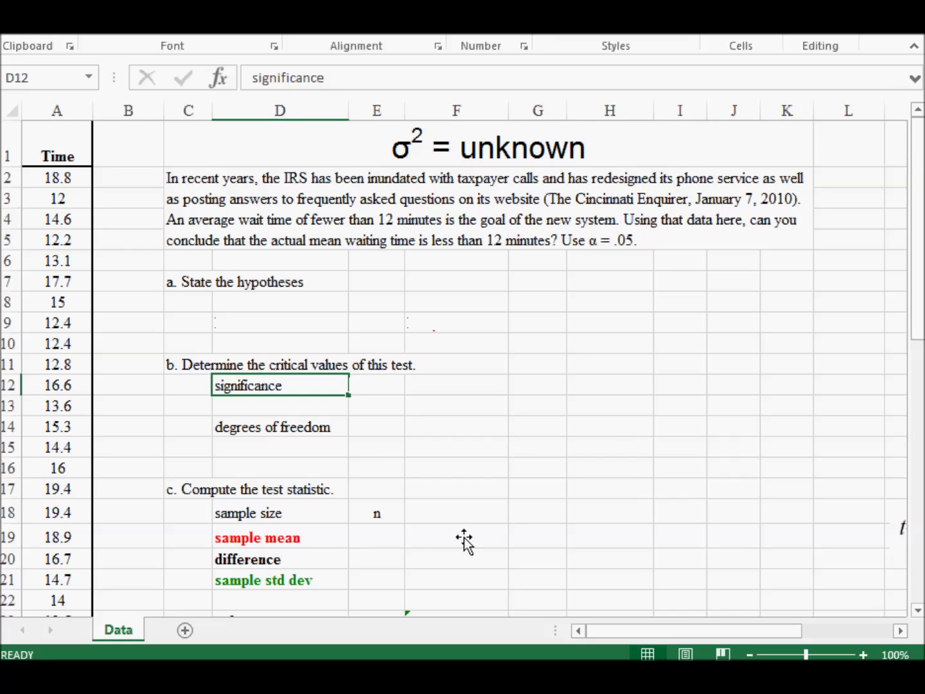
pyautogui.click(469, 505)
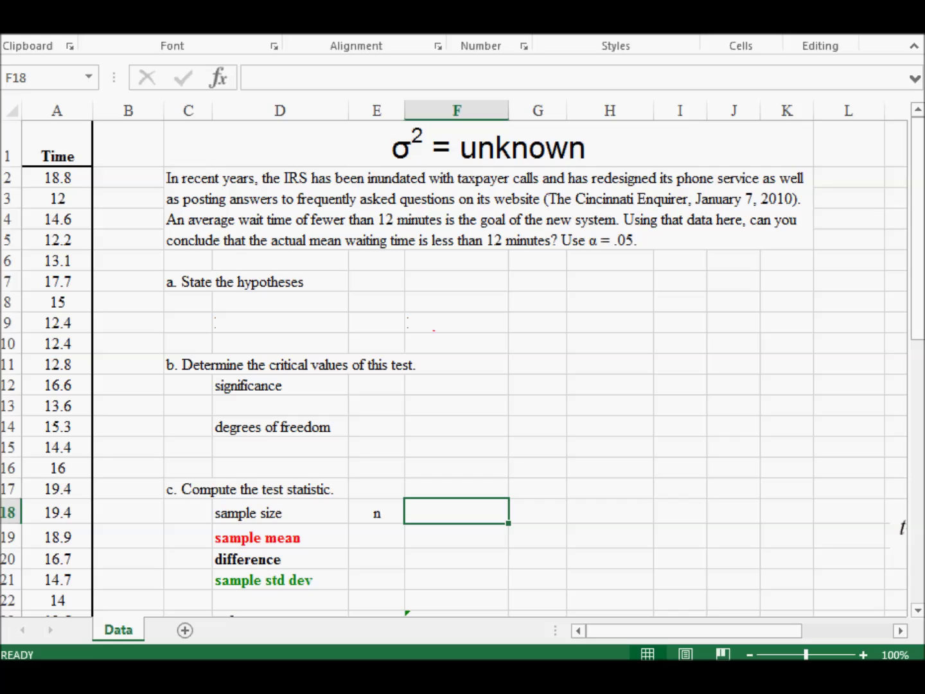
pyautogui.write('49')
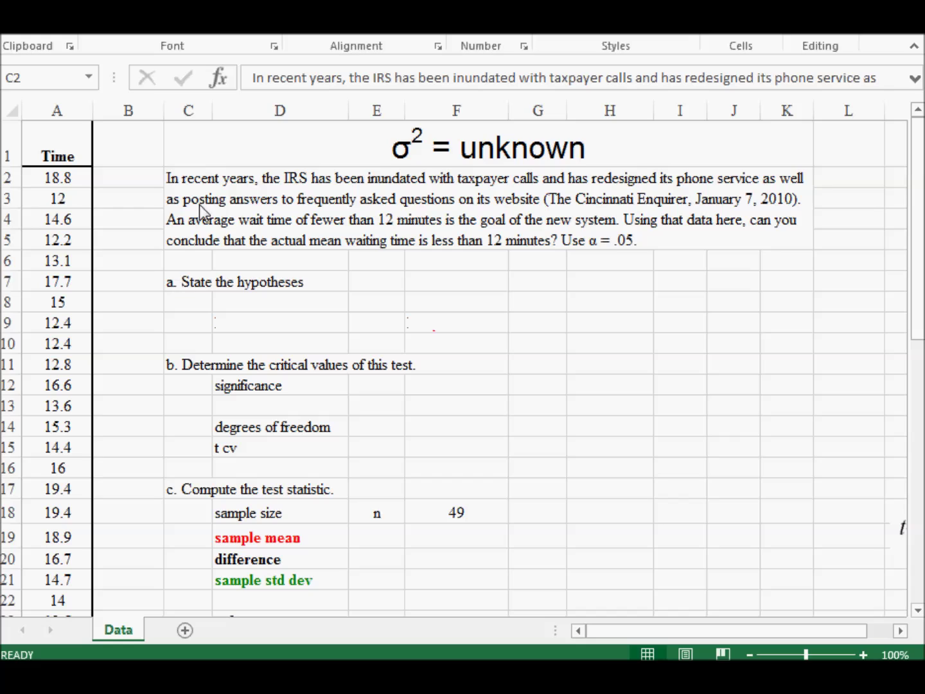
# - Make the phrase "actual mean waiting time" in the problem text in C2 bold and red
pyautogui.doubleClick(232, 229)
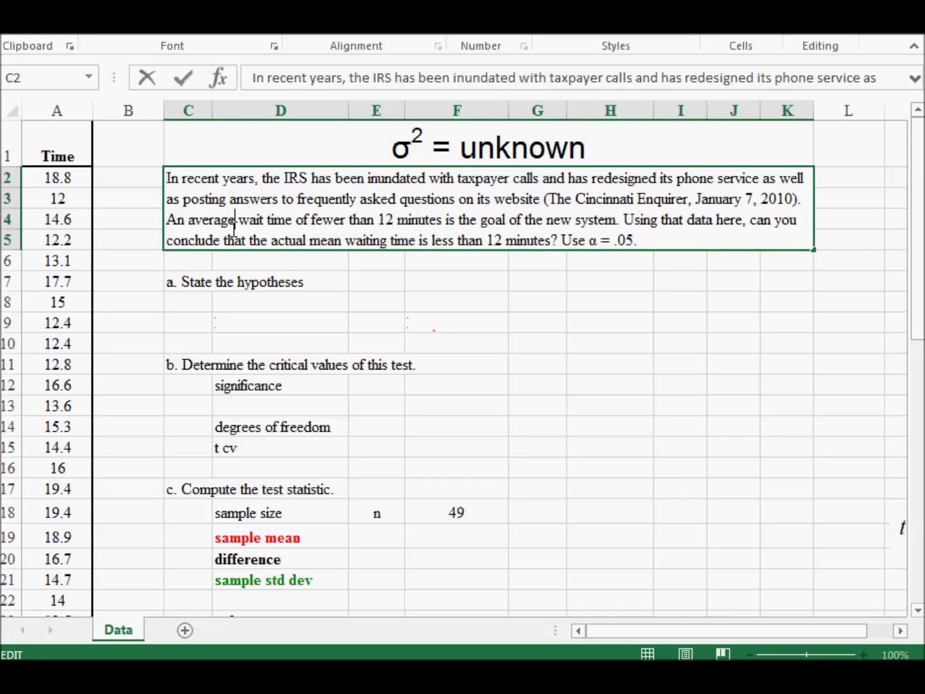
pyautogui.moveTo(270, 237); pyautogui.dragTo(414, 240)
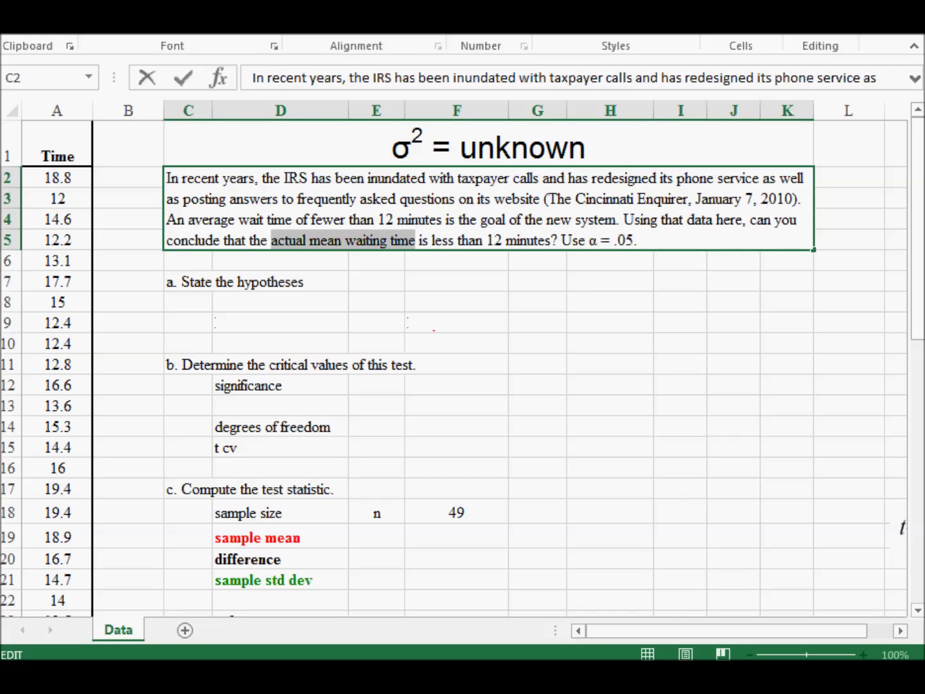
pyautogui.click(269, 26)
pyautogui.click(268, 192)
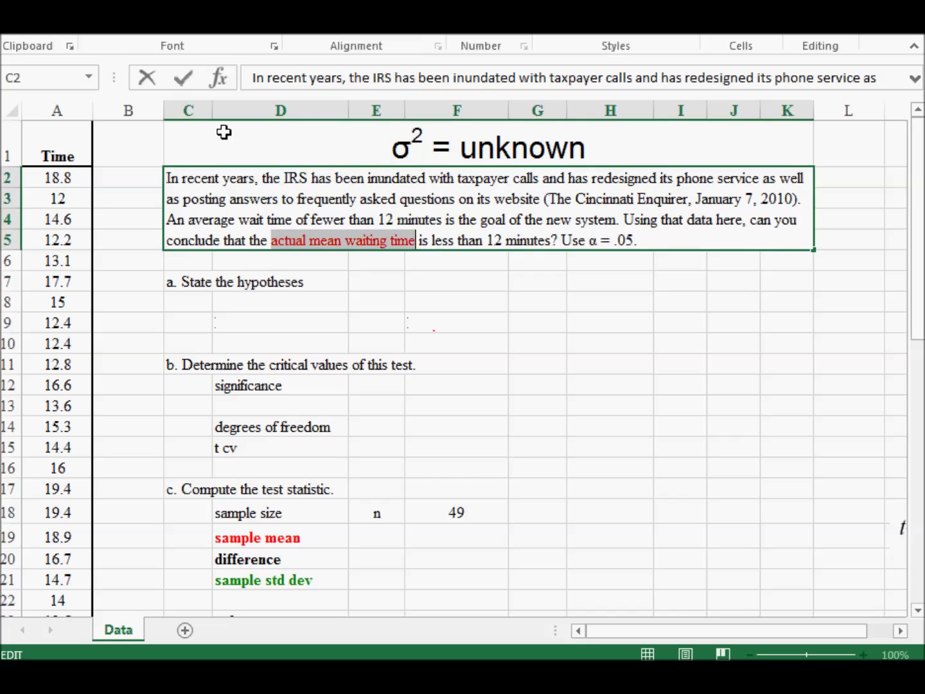
pyautogui.hotkey('ctrl', 'b')
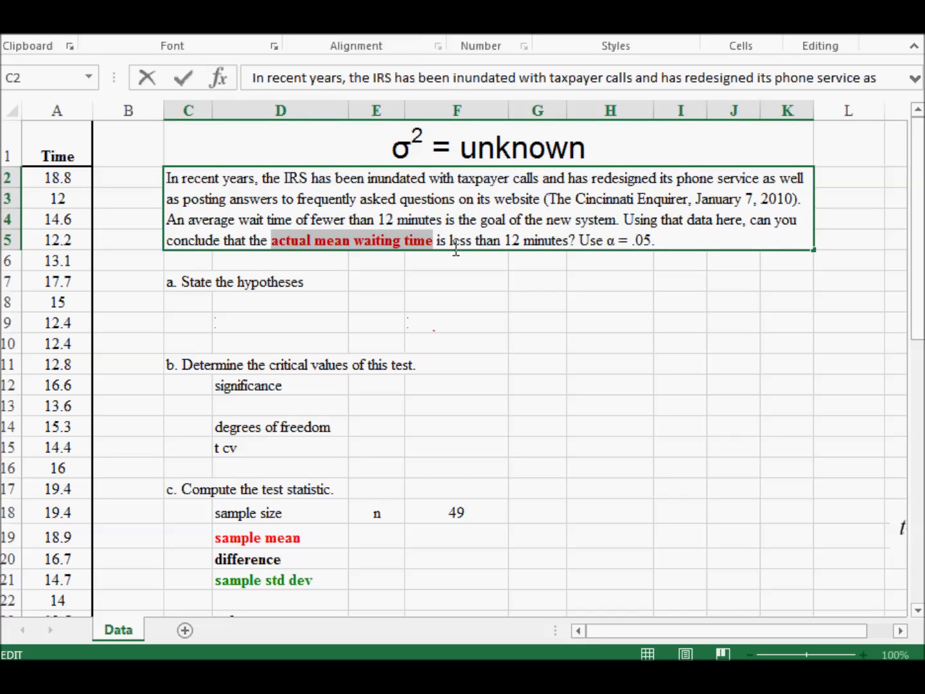
# - Make "less than" bold and the following "12" bold and blue in the last line of the problem text
pyautogui.moveTo(450, 240)
pyautogui.mouseDown()
pyautogui.moveTo(500, 241)
pyautogui.moveTo(451, 240)
pyautogui.mouseUp()
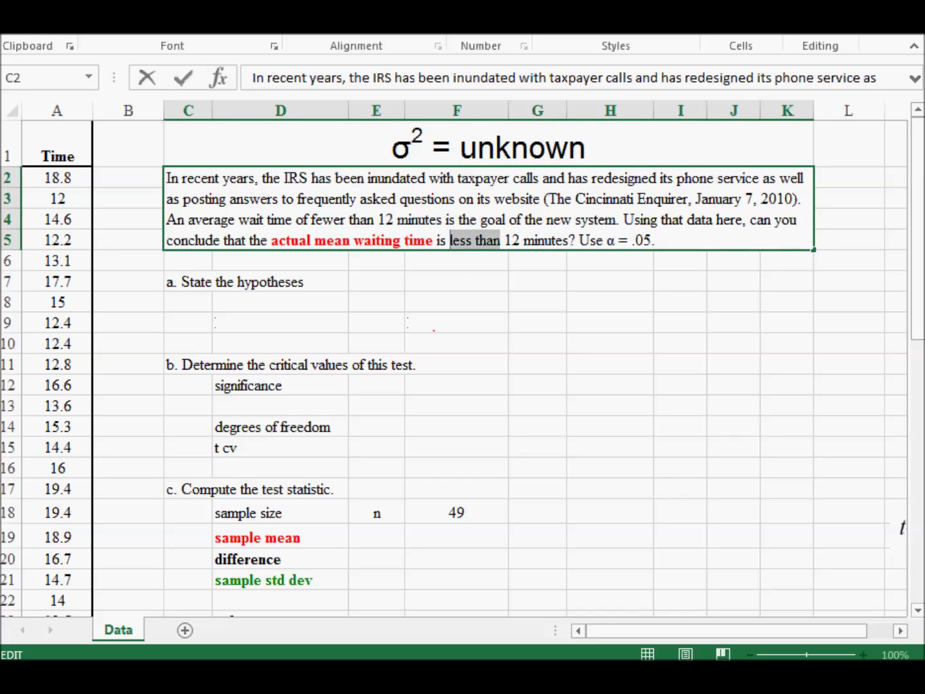
pyautogui.hotkey('ctrl', 'b')
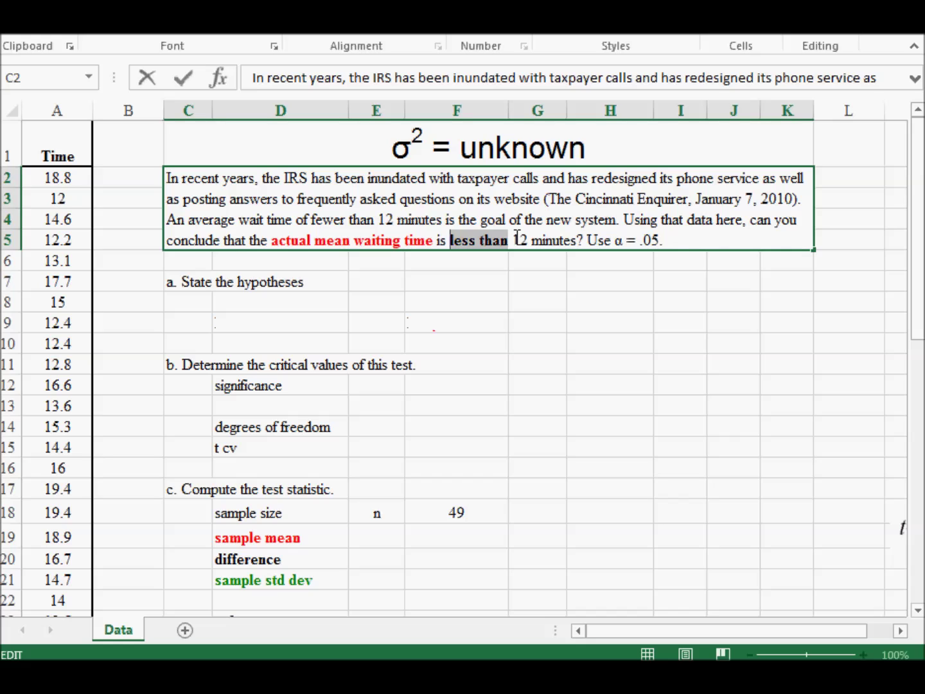
pyautogui.moveTo(513, 240); pyautogui.dragTo(533, 247)
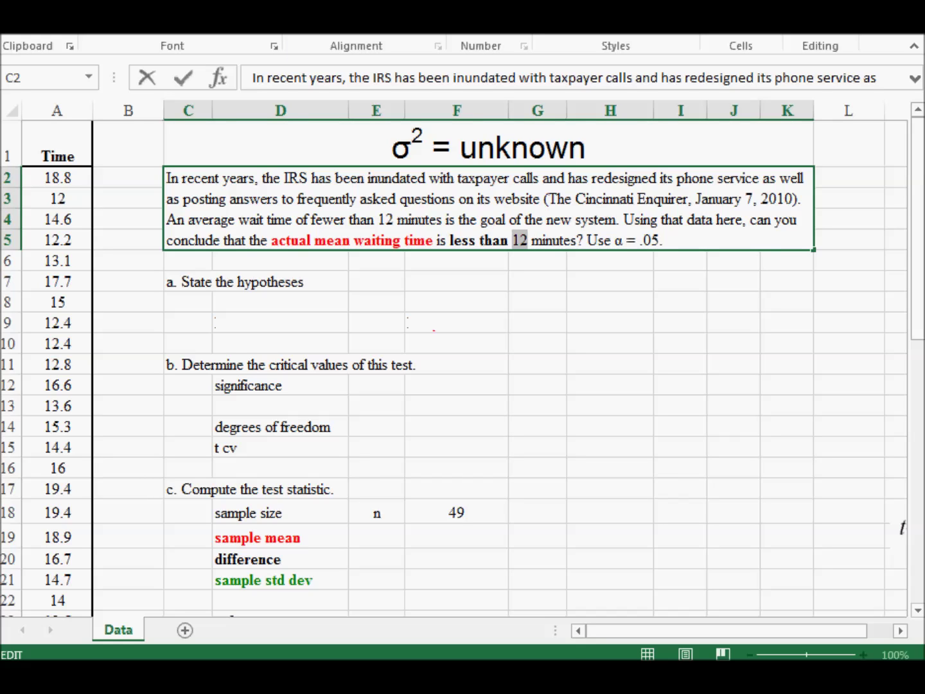
pyautogui.click(259, 30)
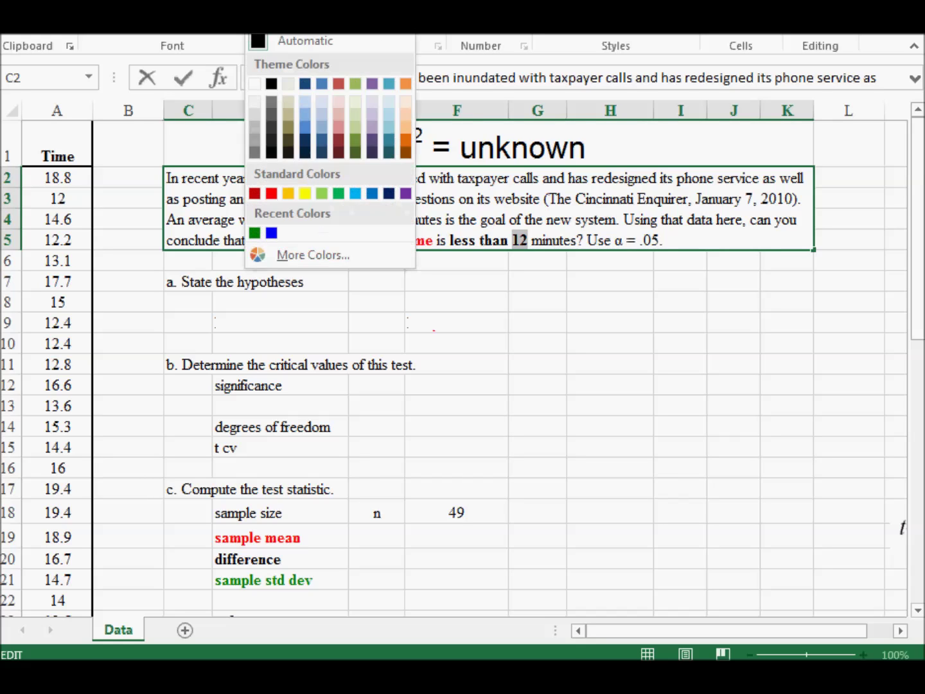
pyautogui.click(271, 234)
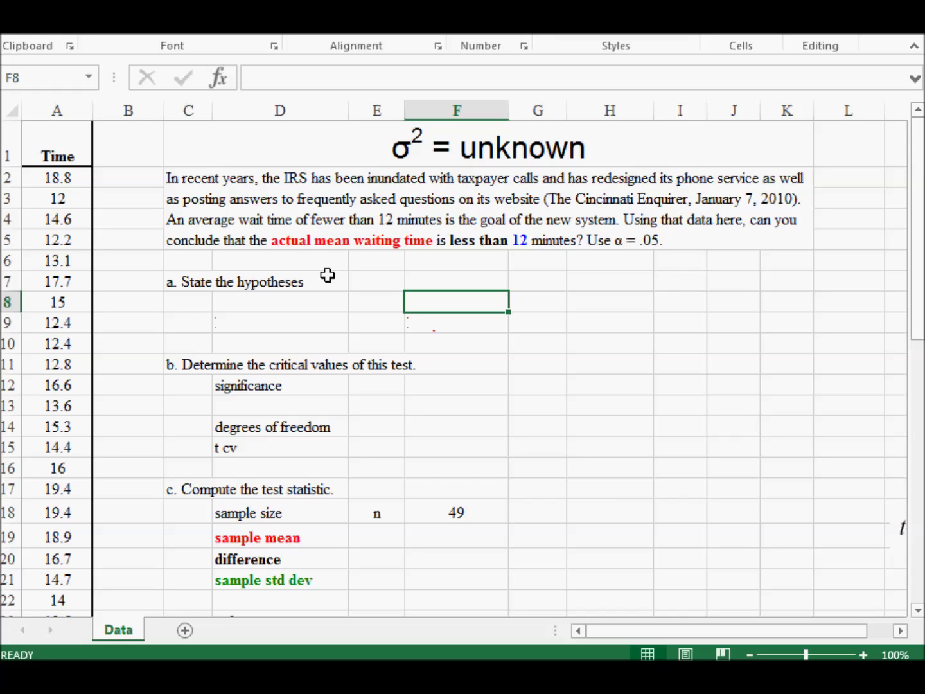
# - Delete the pictures covering the alternative hypotheses in D9 and F9, and move the t-stat formula picture to G19:H21 beside the test statistic inputs
pyautogui.click(270, 329)
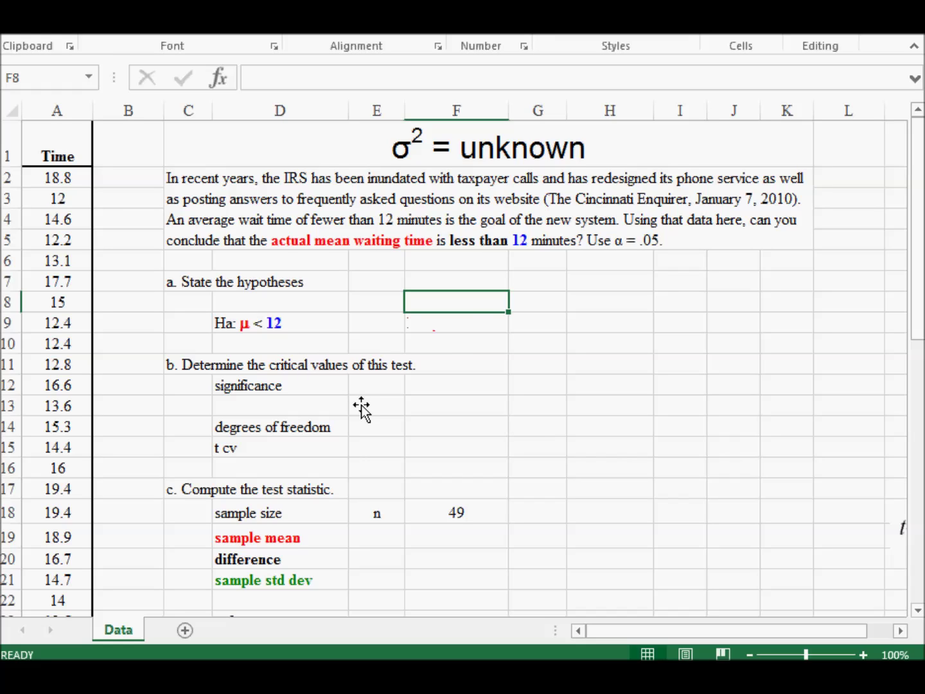
pyautogui.click(459, 325)
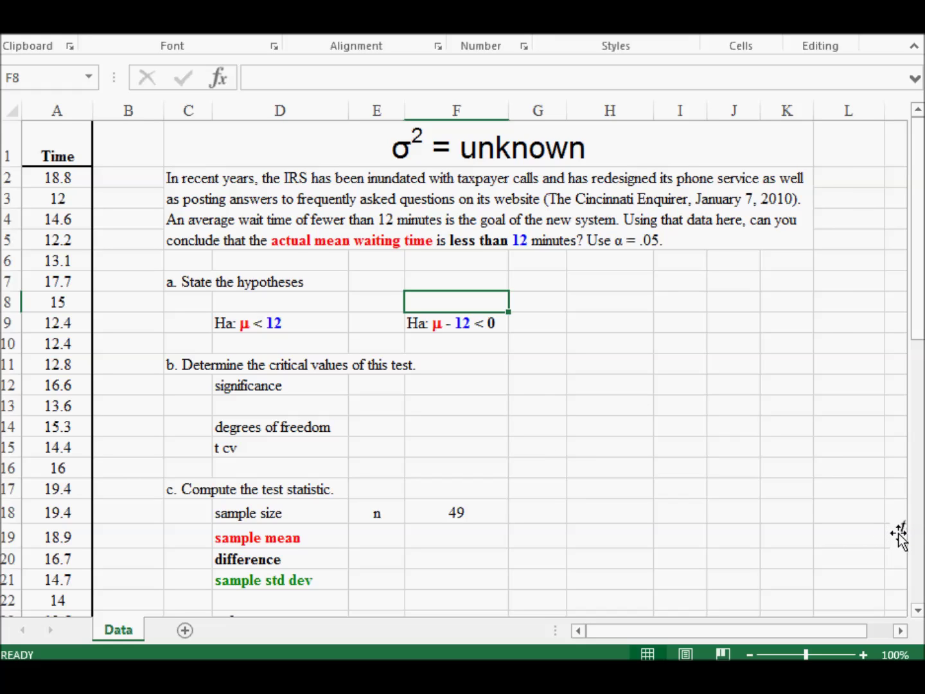
pyautogui.moveTo(899, 534); pyautogui.dragTo(524, 552)
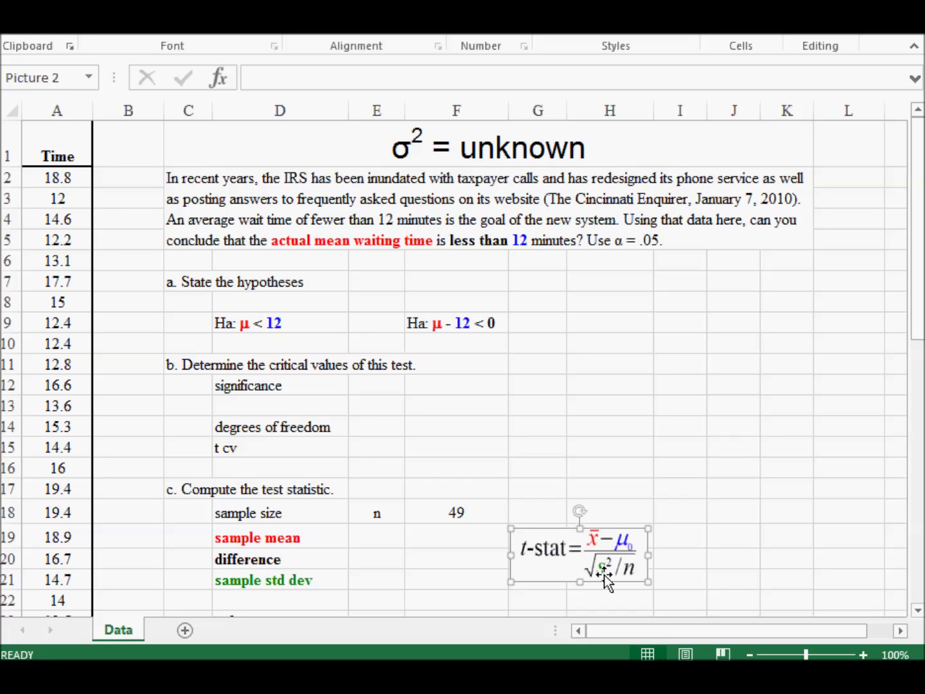
pyautogui.click(694, 544)
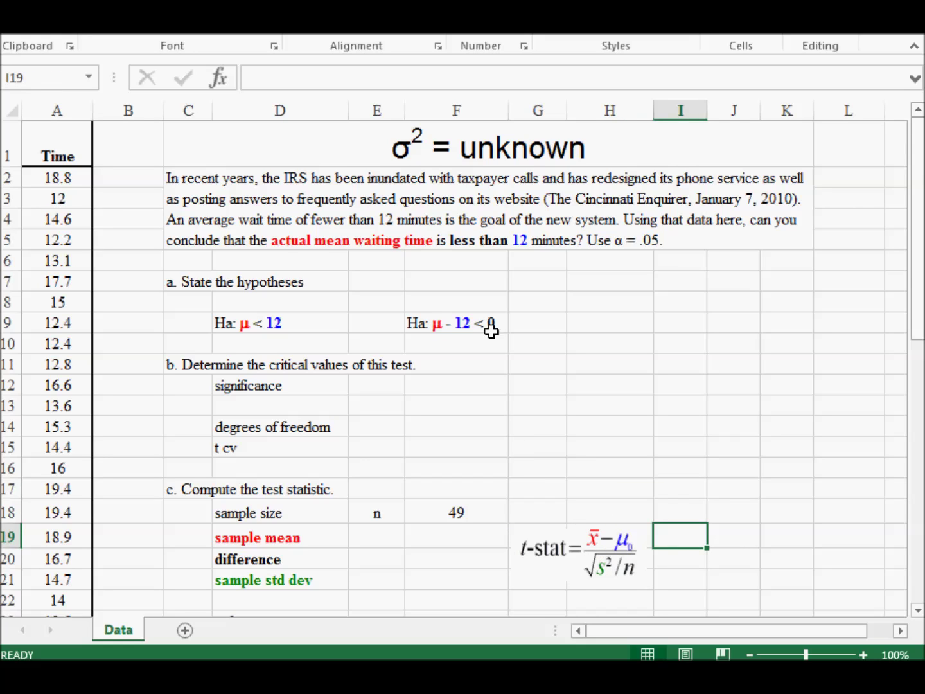
# - Delete the pictures covering the claimed value in H9 and its heading in H8
pyautogui.hotkey('ctrl', 'v')
pyautogui.press('Delete')
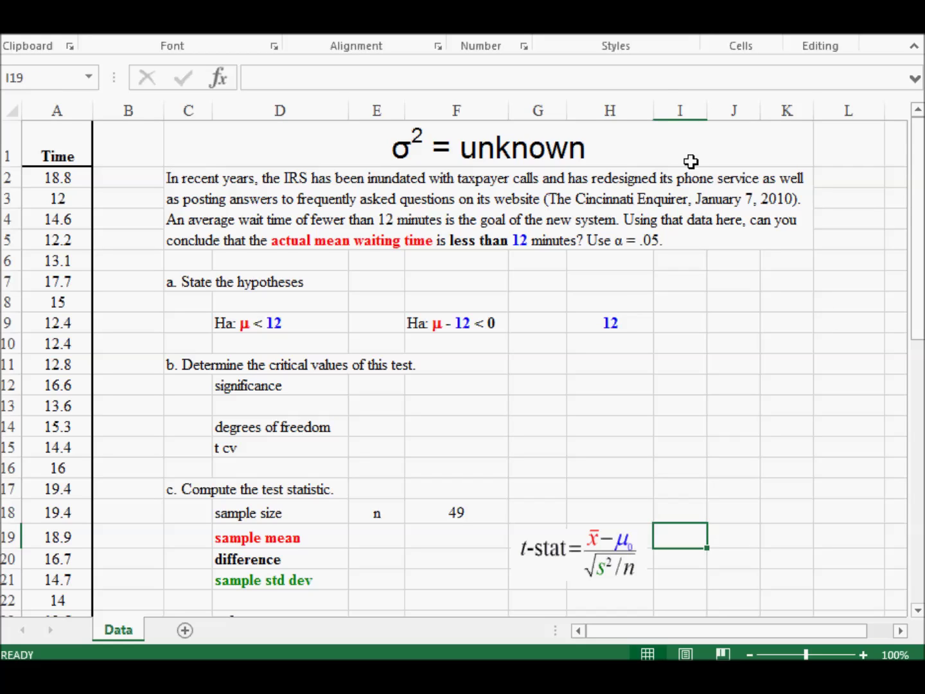
pyautogui.click(609, 294)
pyautogui.press('Escape')
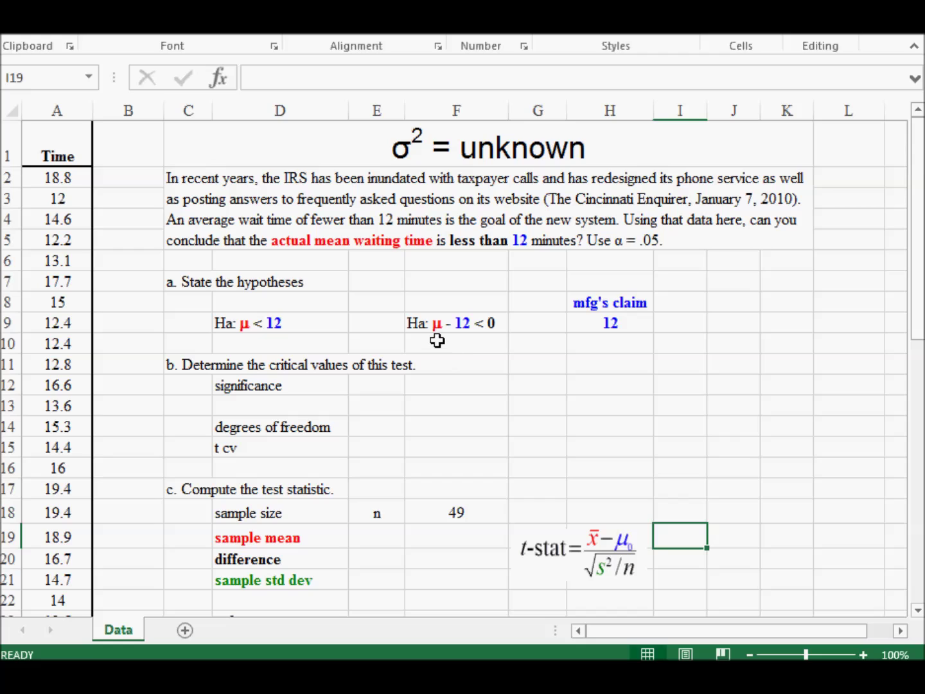
# - Select the Time column and delete the picture covering the null hypothesis in D8
pyautogui.click(58, 106)
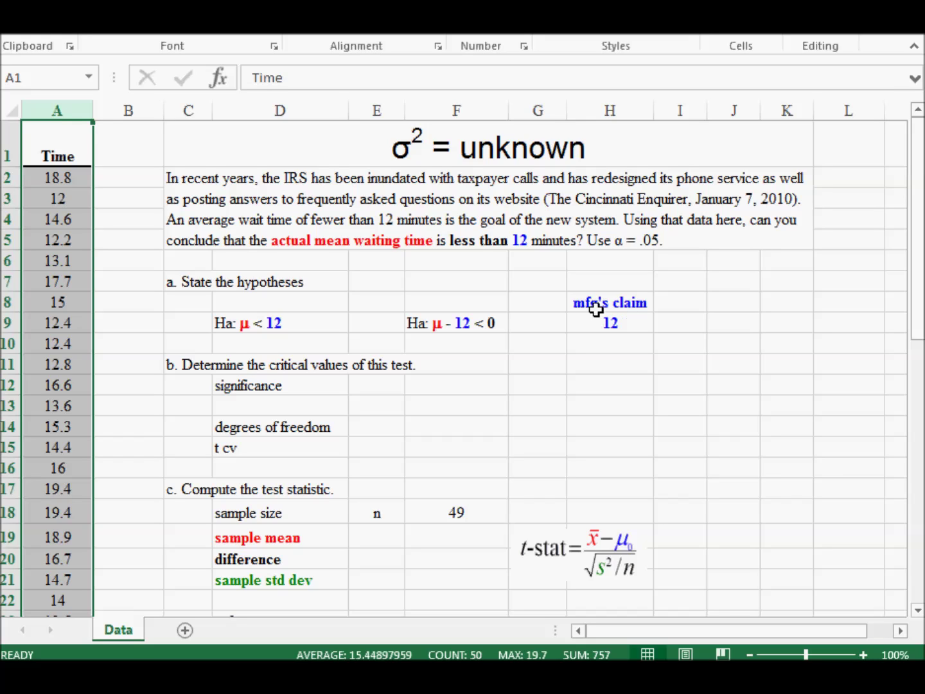
pyautogui.click(259, 305)
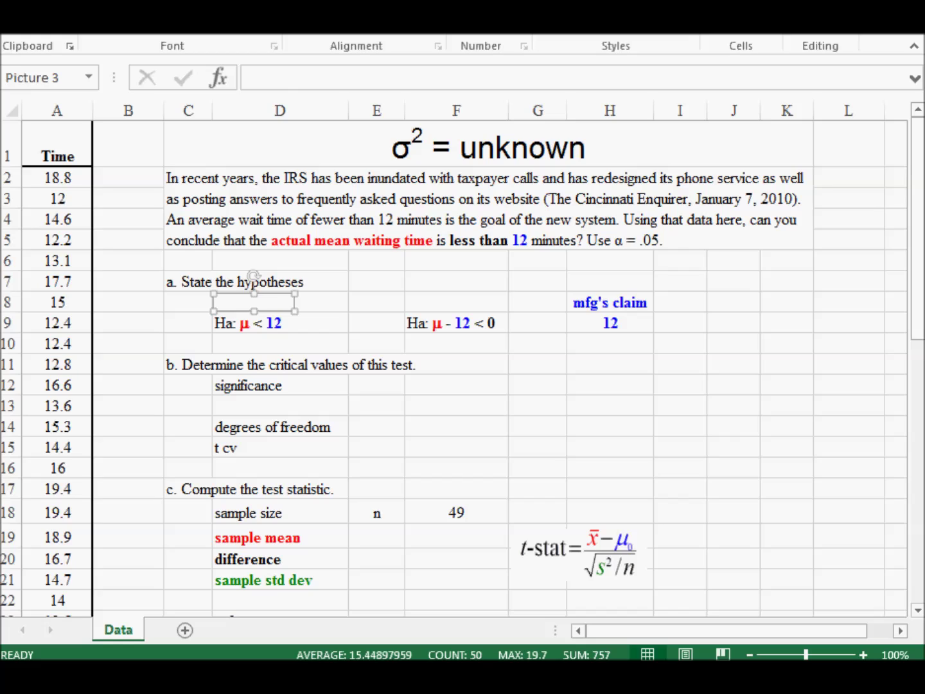
pyautogui.press('Escape')
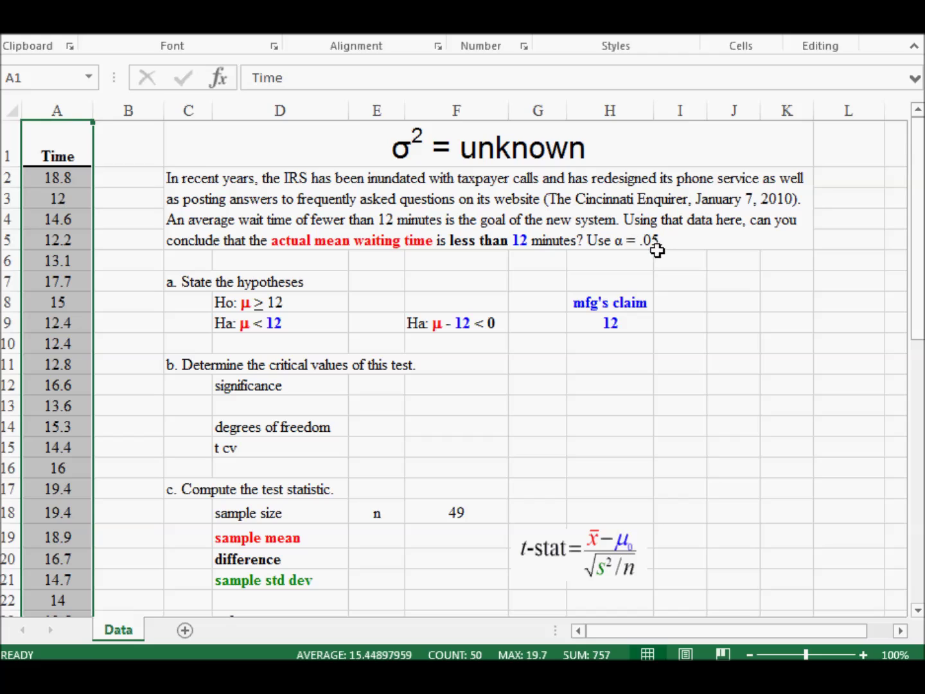
# - Delete the pictures covering the significance symbol in E12 and its value in F12
pyautogui.click(388, 385)
pyautogui.press('Escape')
pyautogui.click(463, 390)
pyautogui.press('Escape')
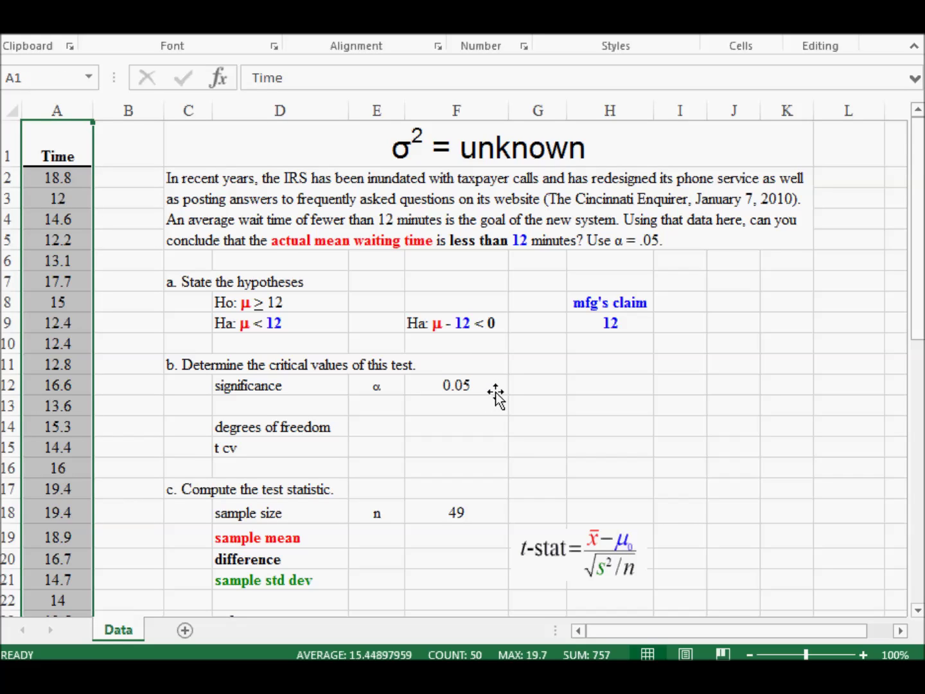
# - Delete the pictures covering the one-tail significance symbol in E13, its value in F13 and the note in G13
pyautogui.click(369, 406)
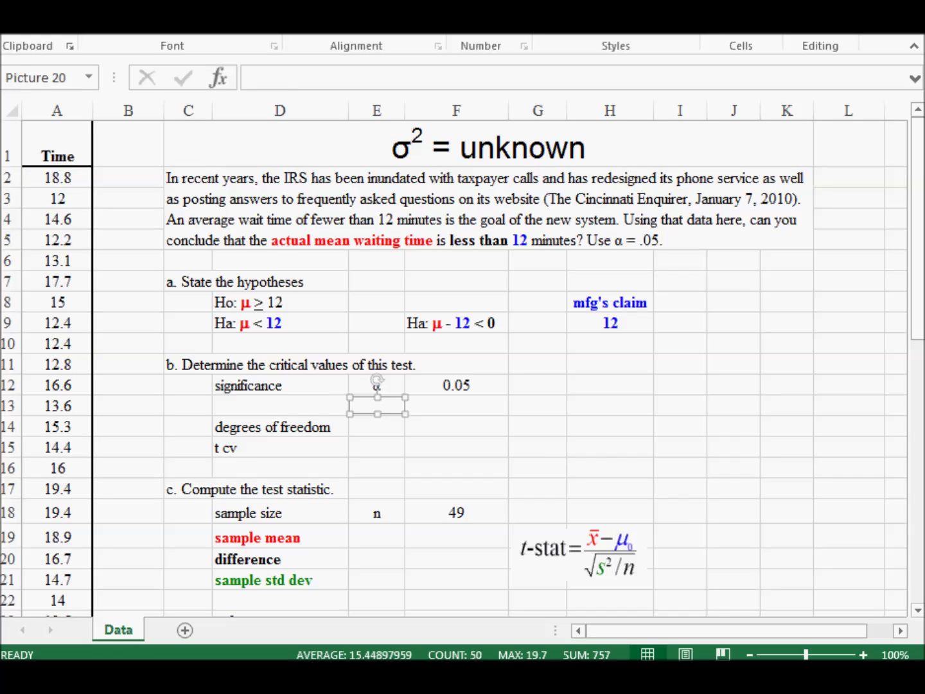
pyautogui.press('Escape')
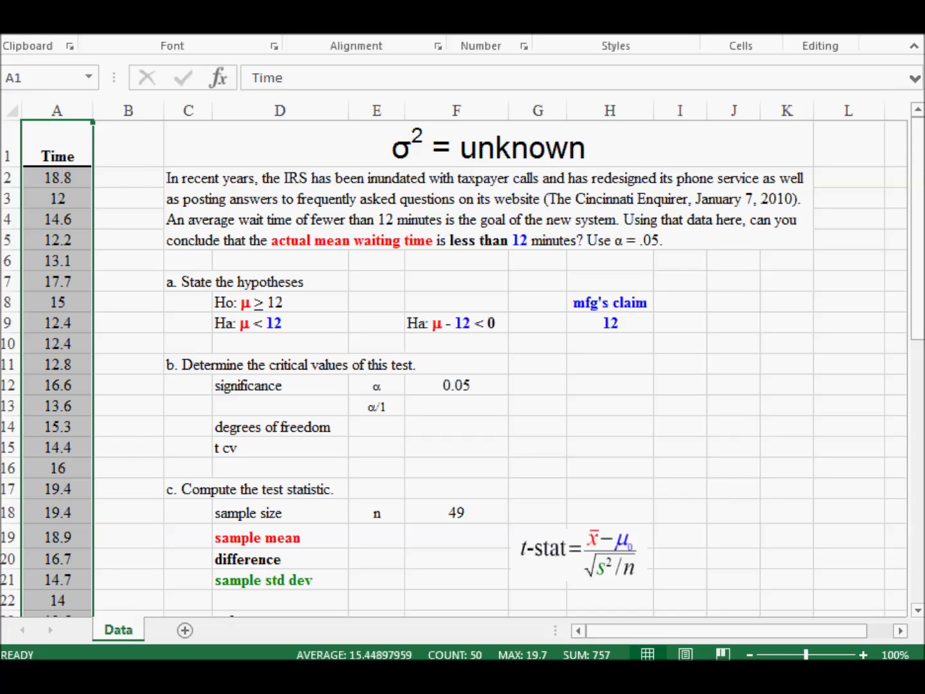
pyautogui.click(421, 407)
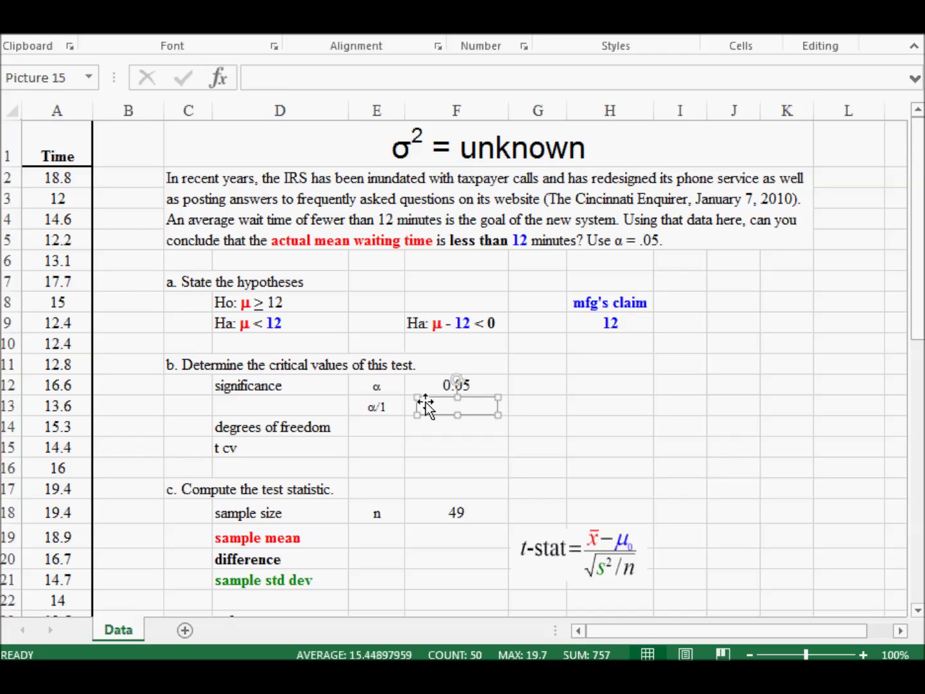
pyautogui.press('Escape')
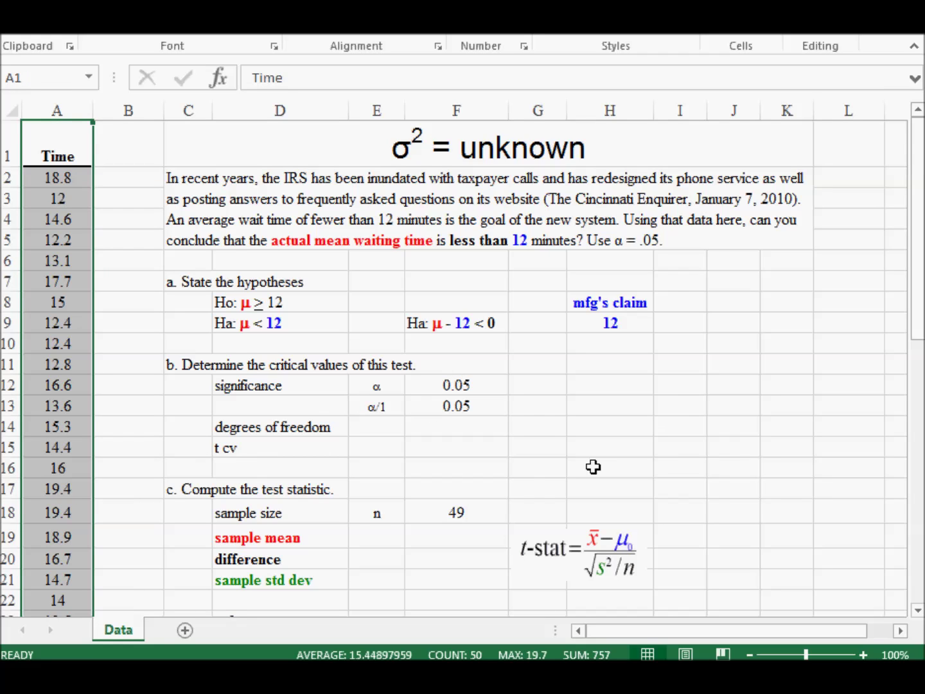
pyautogui.click(539, 421)
pyautogui.press('Escape')
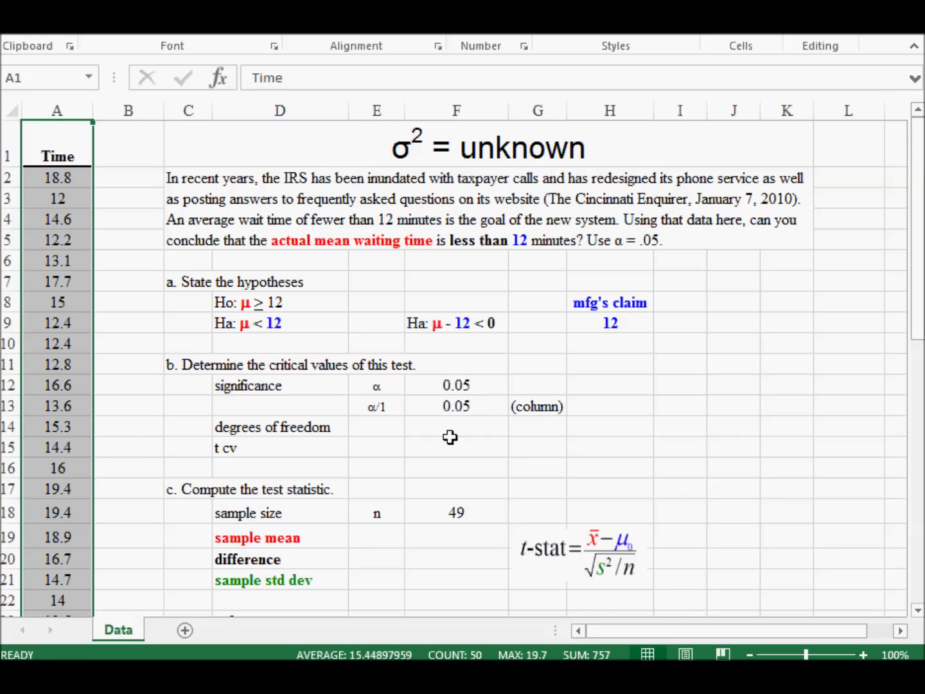
# - Enter 48 as the degrees of freedom in F14 and delete the pictures covering the labels in E14 and G14
pyautogui.click(381, 431)
pyautogui.press('Escape')
pyautogui.click(465, 426)
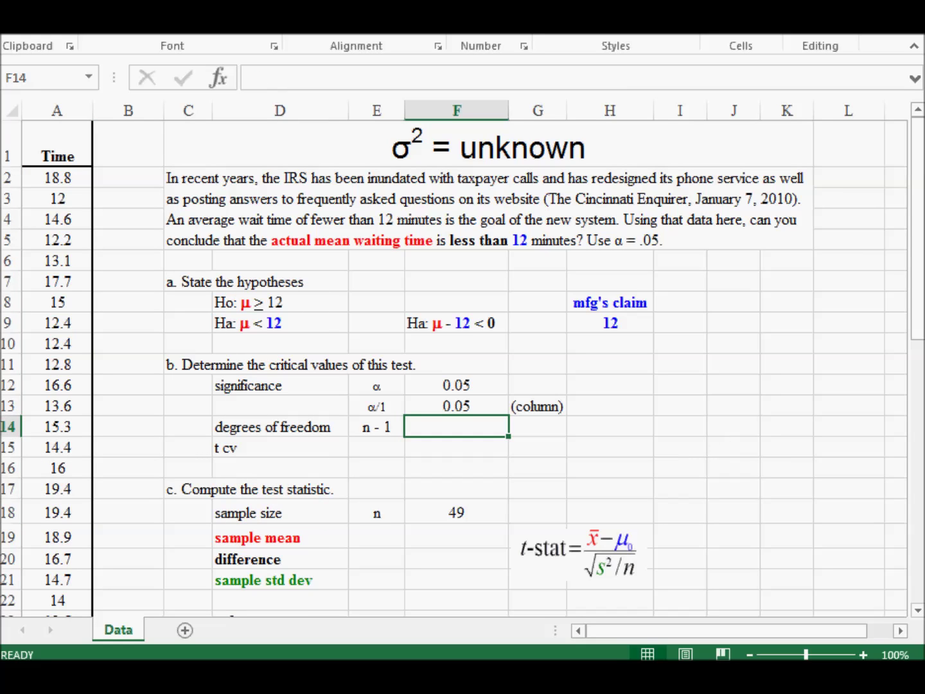
pyautogui.write('48')
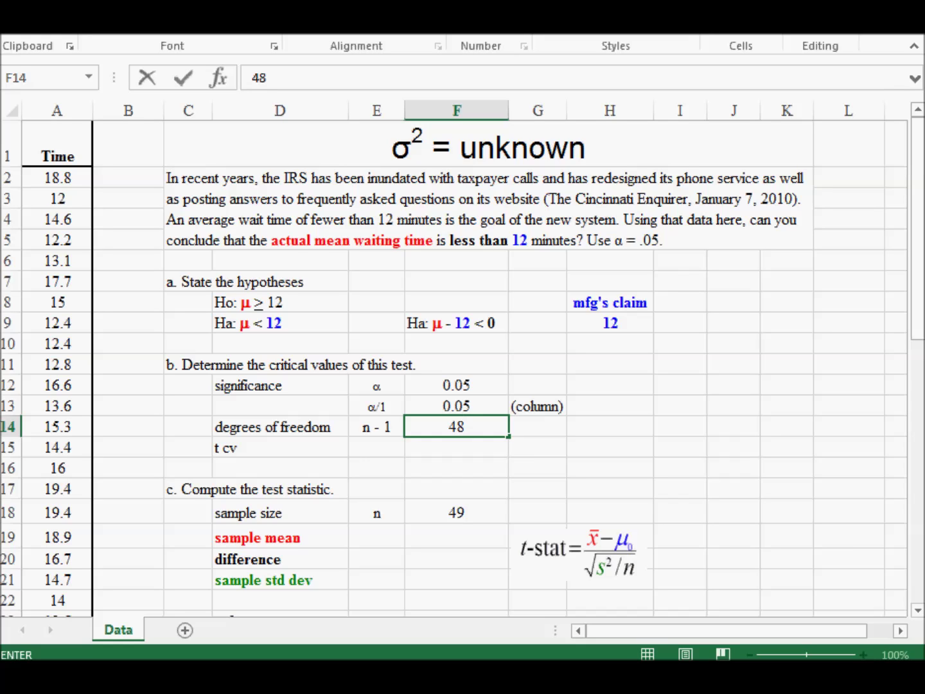
pyautogui.press('Return')
pyautogui.click(536, 427)
pyautogui.press('Escape')
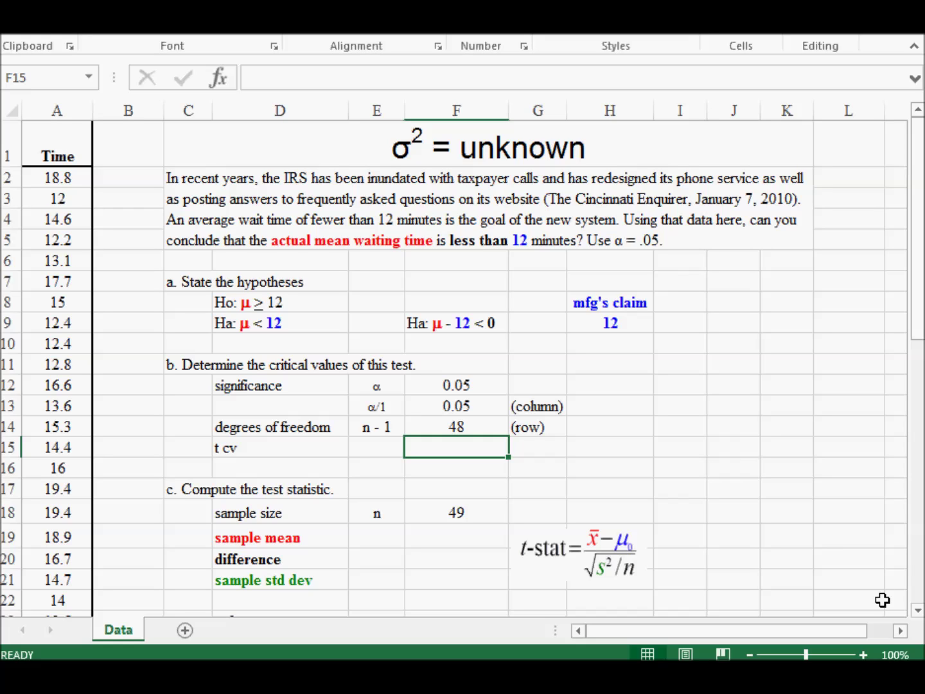
# - Switch to the t distribution table in the browser and copy the critical value for 48 degrees of freedom and .05 upper-tail area
pyautogui.hotkey('alt', 'Tab')
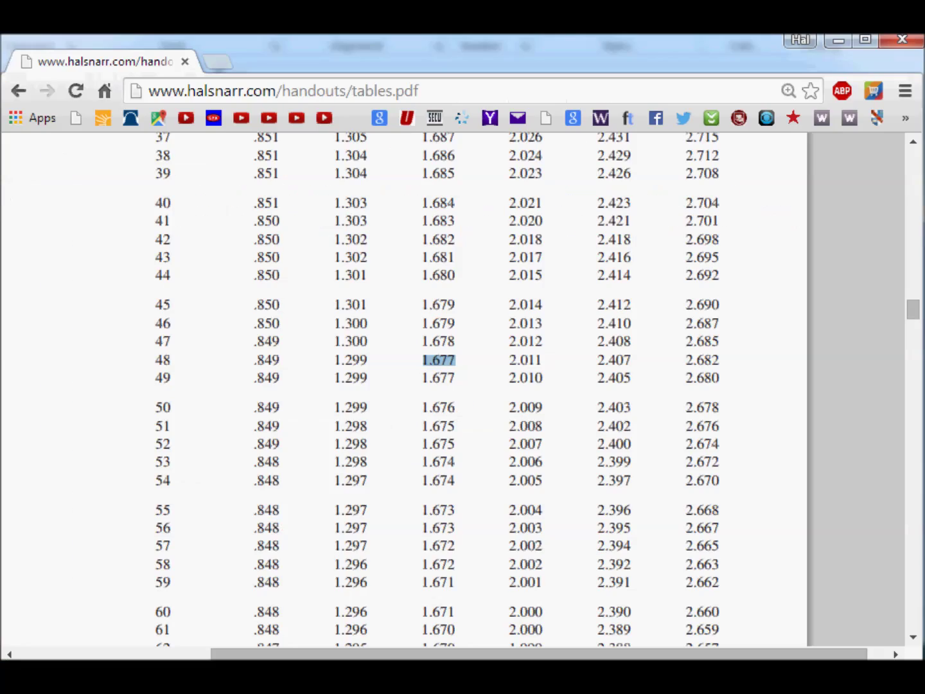
pyautogui.scroll(6, 618, 489)
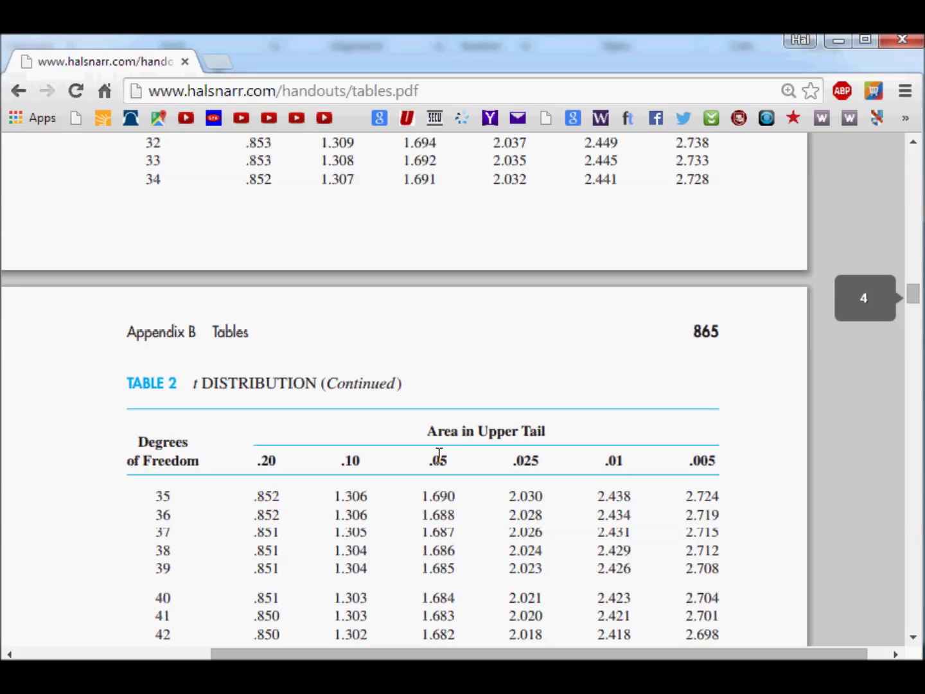
pyautogui.scroll(-5, 446, 487)
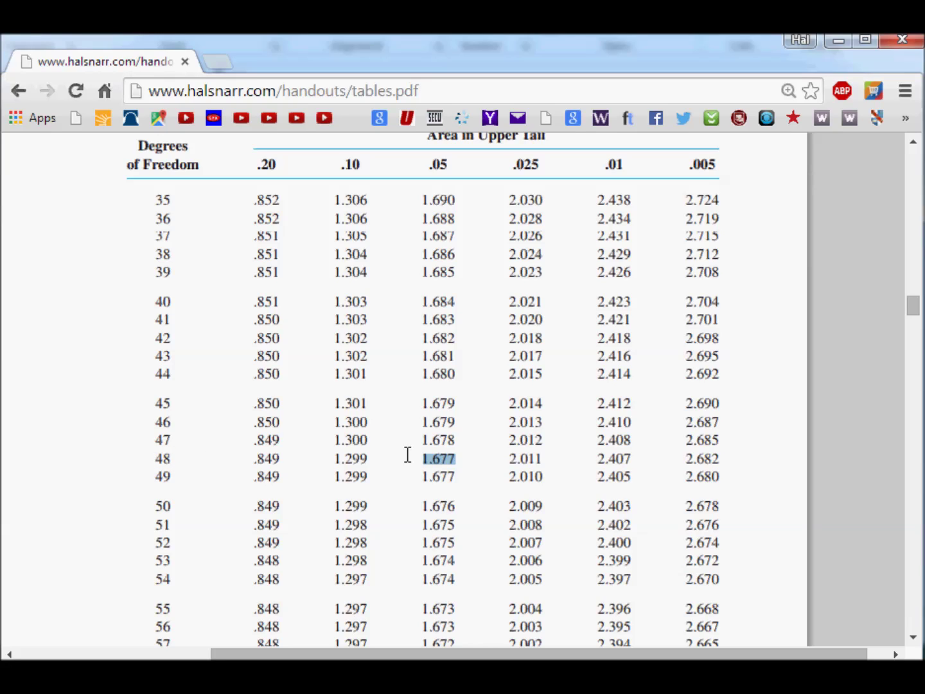
pyautogui.rightClick(443, 461)
pyautogui.click(473, 476)
# - Switch back to the spreadsheet, paste the critical value into F15 and make it negative, giving -1.677
pyautogui.hotkey('alt', 'Tab')
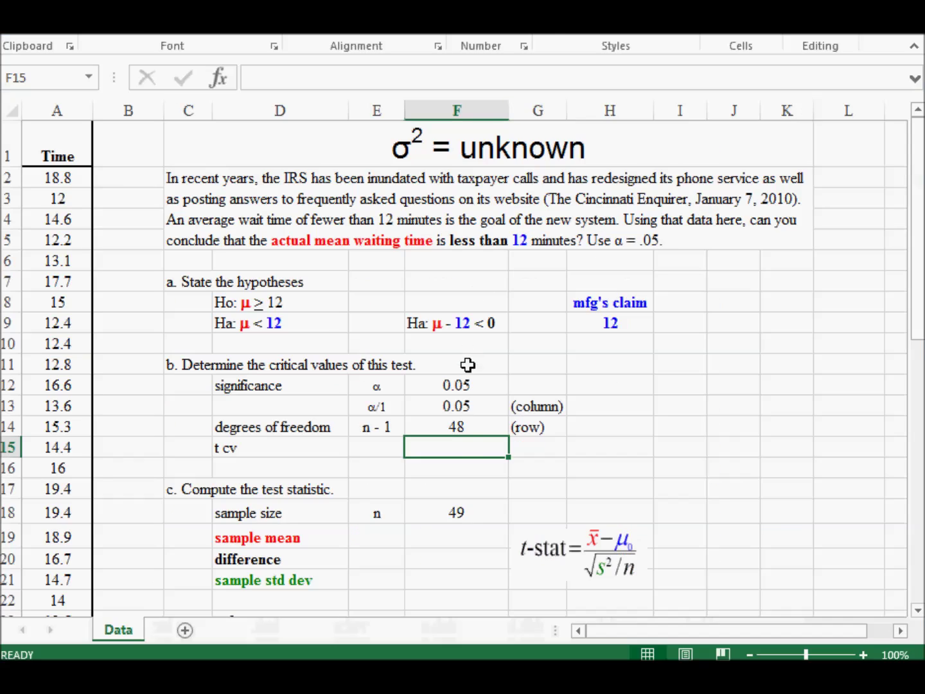
pyautogui.doubleClick(449, 443)
pyautogui.rightClick(450, 444)
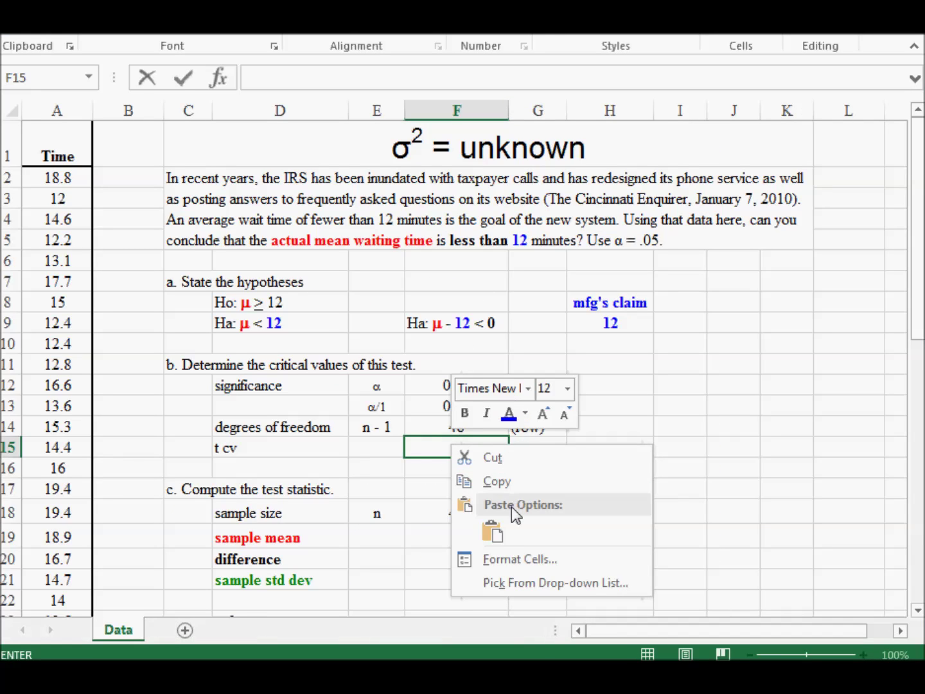
pyautogui.click(492, 530)
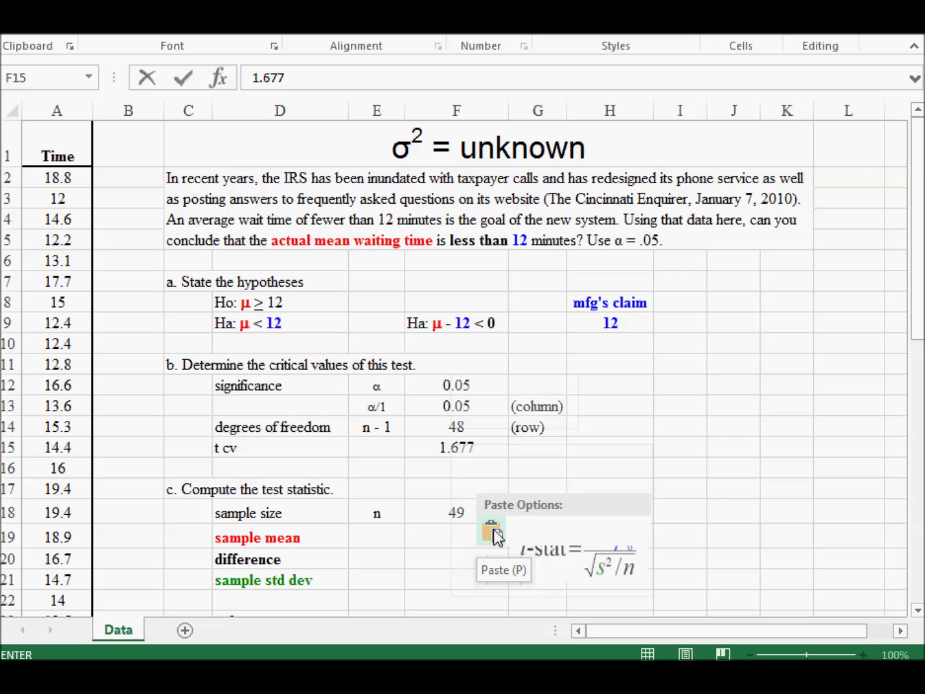
pyautogui.click(495, 532)
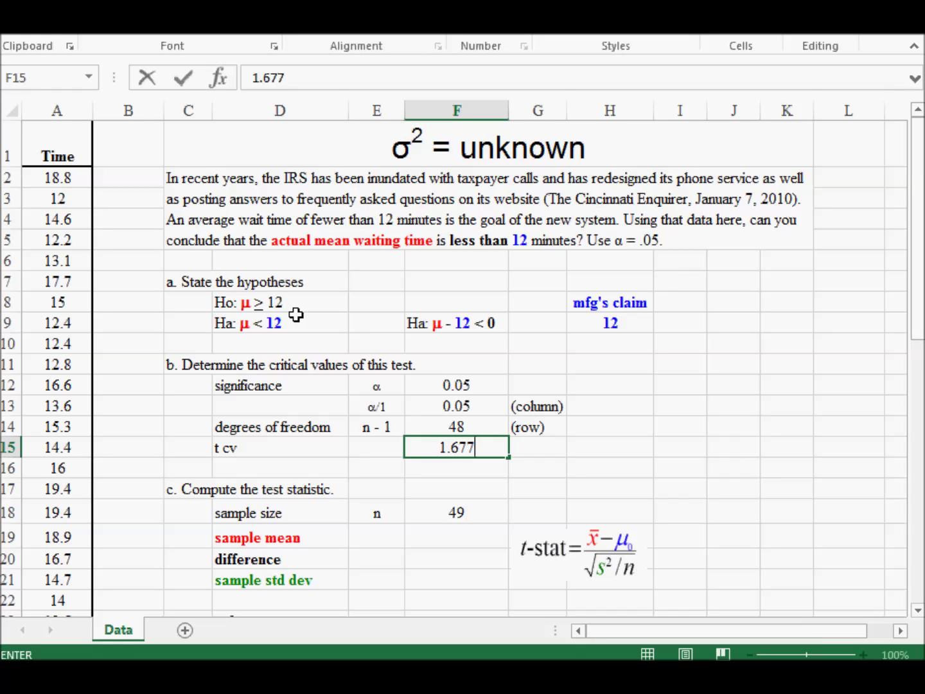
pyautogui.click(439, 447)
pyautogui.write('-')
pyautogui.click(456, 536)
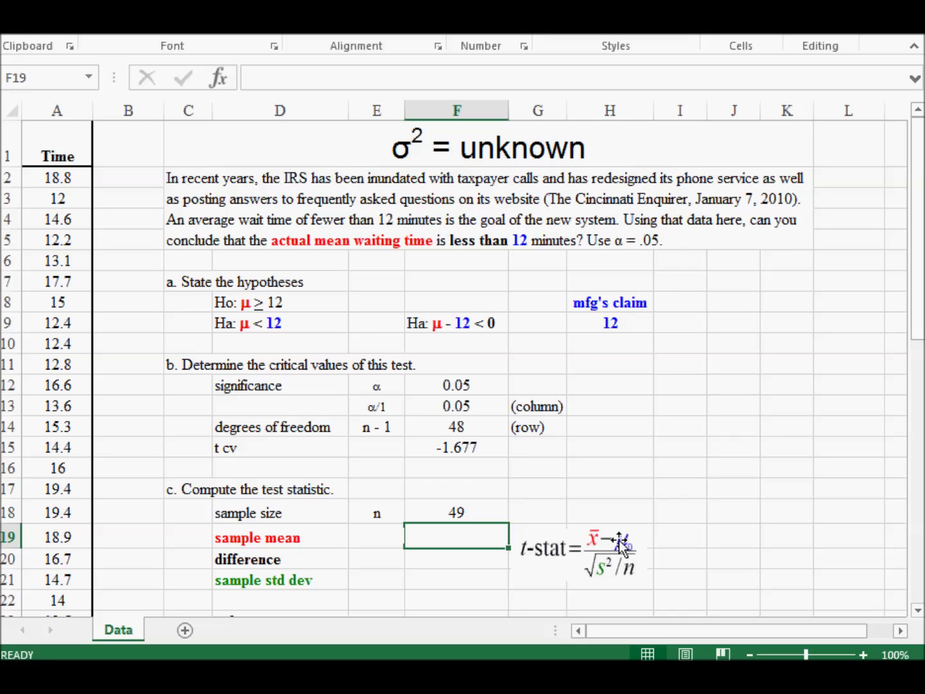
# - Delete the picture covering the sample mean symbol in E19 and calculate the mean in F19 with =AVERAGE(A2:A50)
pyautogui.click(380, 538)
pyautogui.press('Escape')
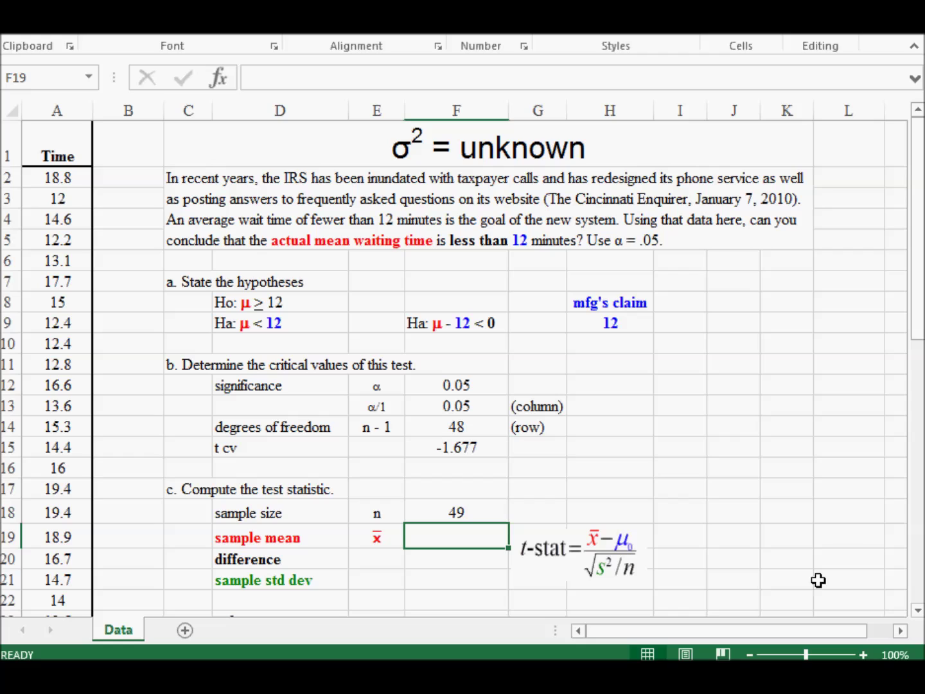
pyautogui.doubleClick(449, 537)
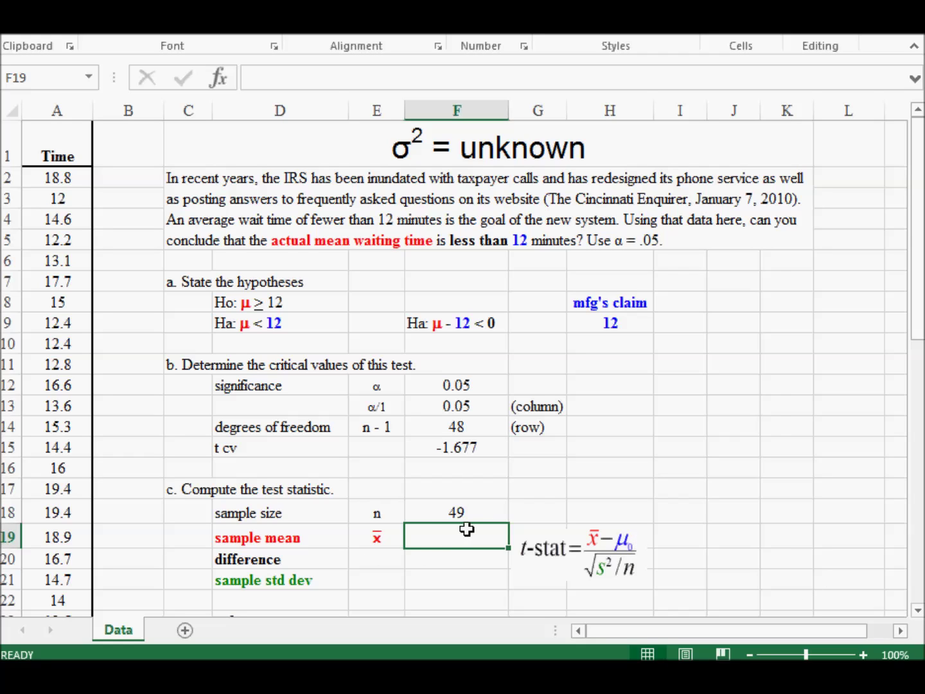
pyautogui.write('=average(')
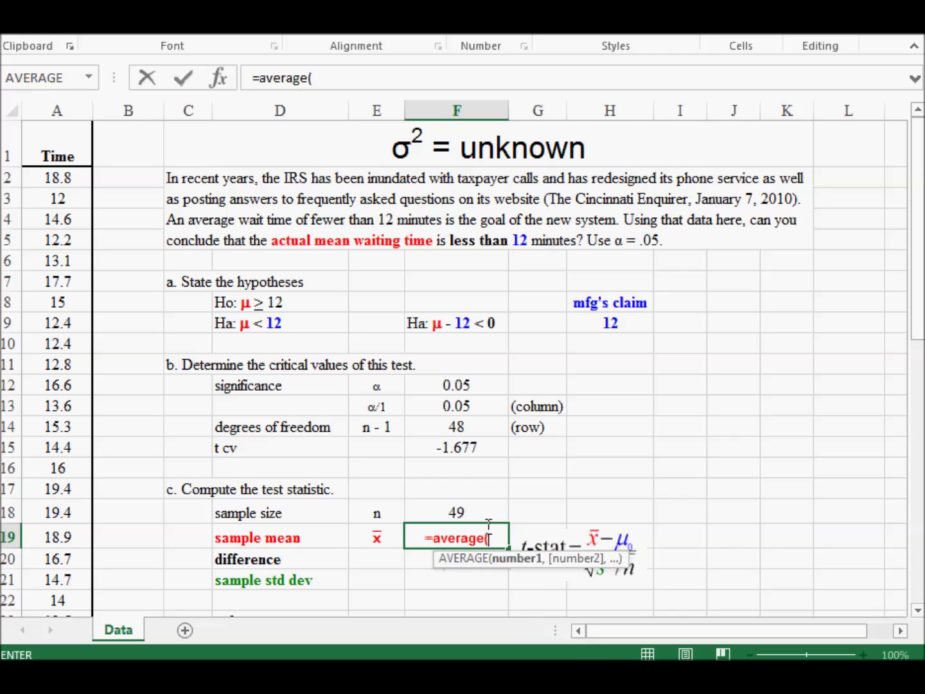
pyautogui.press('Left')
pyautogui.press('Left')
pyautogui.press('Left')
pyautogui.press('Left')
pyautogui.press('Left')
pyautogui.press('Up')
pyautogui.press('Up')
pyautogui.press('Up')
pyautogui.press('Up')
pyautogui.press('Up')
pyautogui.press('Up')
pyautogui.press('Up')
pyautogui.press('Up')
pyautogui.press('Up')
pyautogui.press('Up')
pyautogui.press('Up')
pyautogui.press('Up')
pyautogui.press('Up')
pyautogui.press('Up')
pyautogui.press('Up')
pyautogui.press('Up')
pyautogui.press('Up')
pyautogui.hotkey('ctrl', 'shift', 'Down')
pyautogui.write(')')
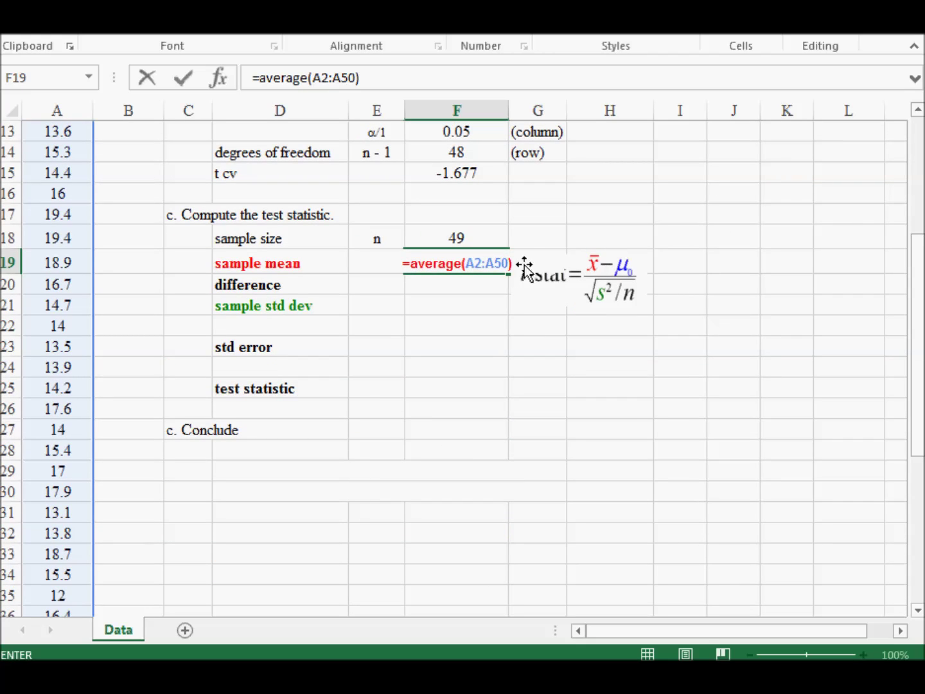
pyautogui.hotkey('ctrl', 'Return')
pyautogui.press('Return')
pyautogui.press('Up')
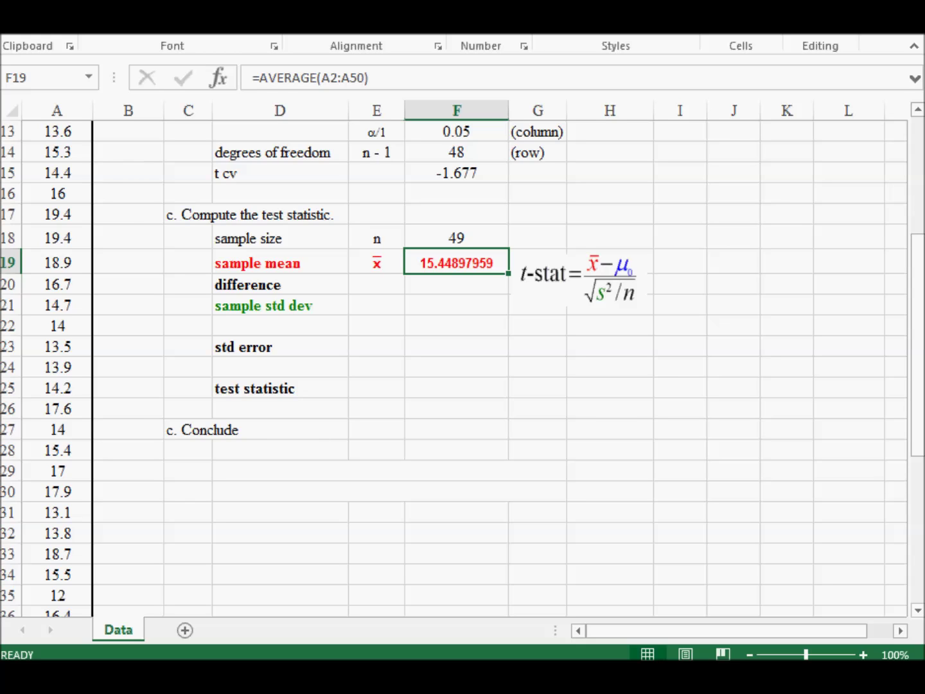
pyautogui.click(49, 107)
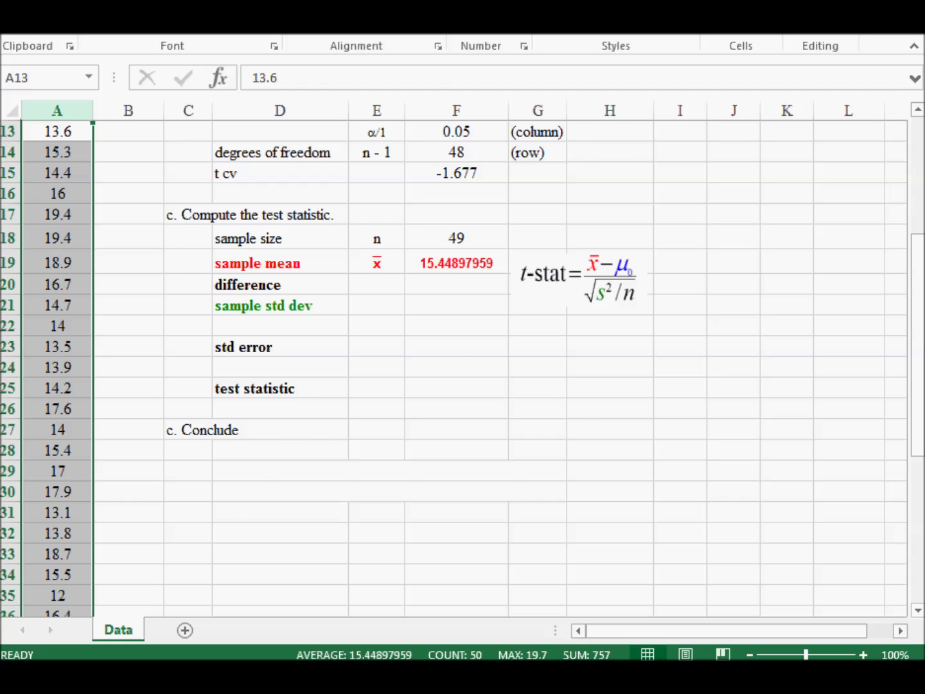
# - Calculate the difference between the sample mean and the claimed value in F20 with =F19-H9
pyautogui.scroll(2, 455, 321)
pyautogui.click(455, 409)
pyautogui.write('=')
pyautogui.click(427, 386)
pyautogui.write('-')
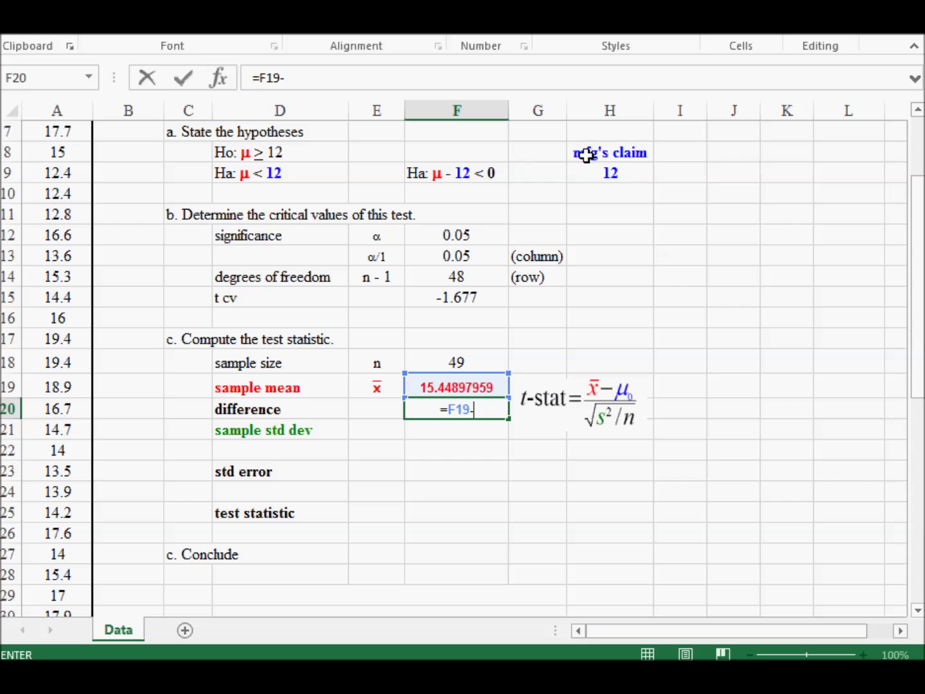
pyautogui.click(601, 172)
pyautogui.press('Return')
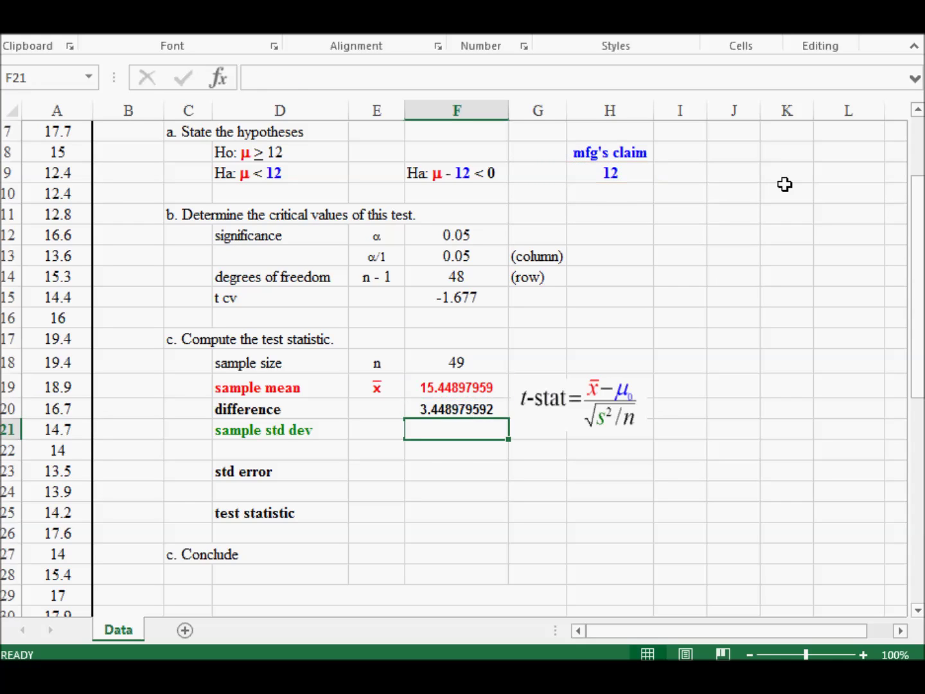
pyautogui.press('Up')
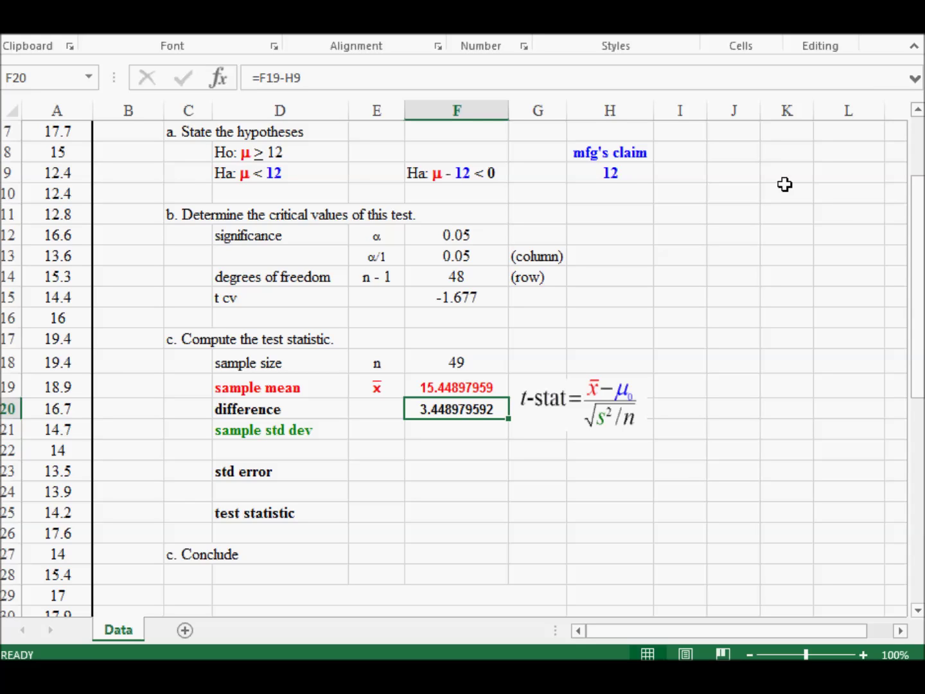
pyautogui.doubleClick(437, 174)
pyautogui.moveTo(436, 174); pyautogui.dragTo(472, 174)
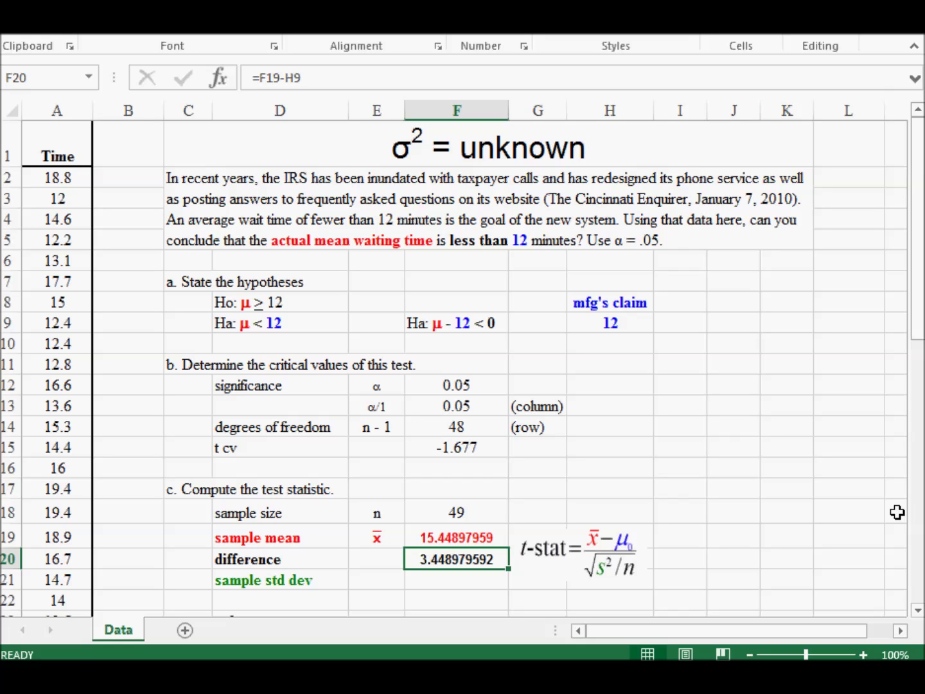
# - Calculate the sample standard deviation of the waiting times in F21 with =STDEV.S(A2:A50)
pyautogui.press('Down')
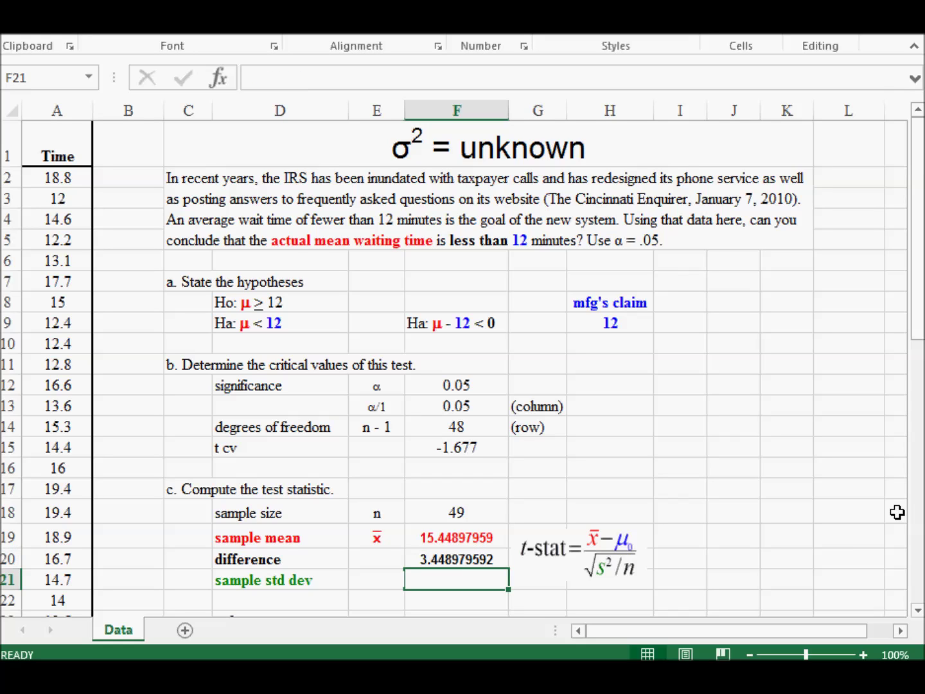
pyautogui.write('=')
pyautogui.write('s')
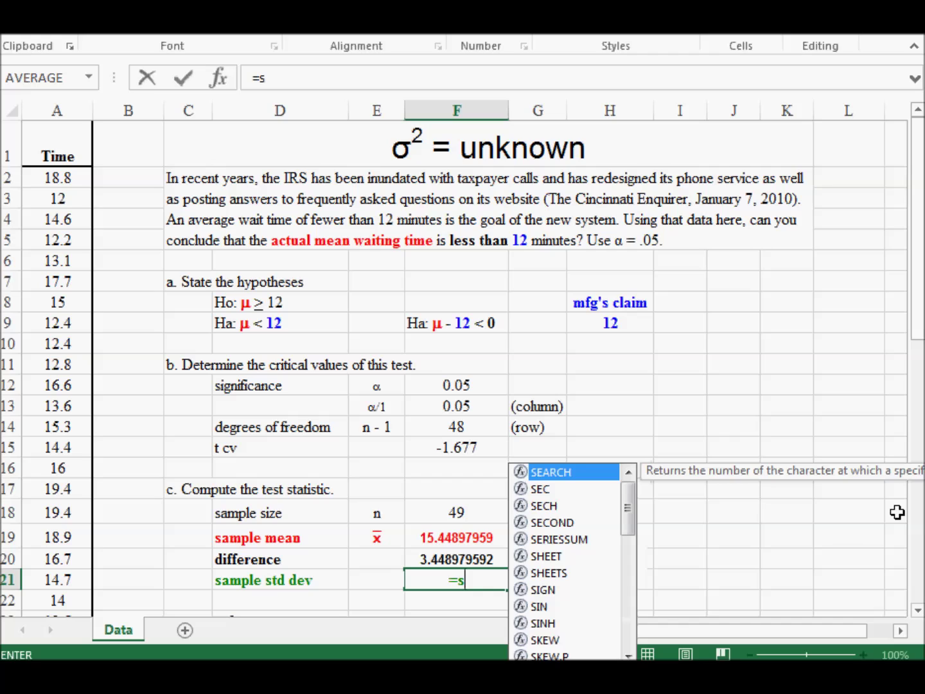
pyautogui.write('tdev.s')
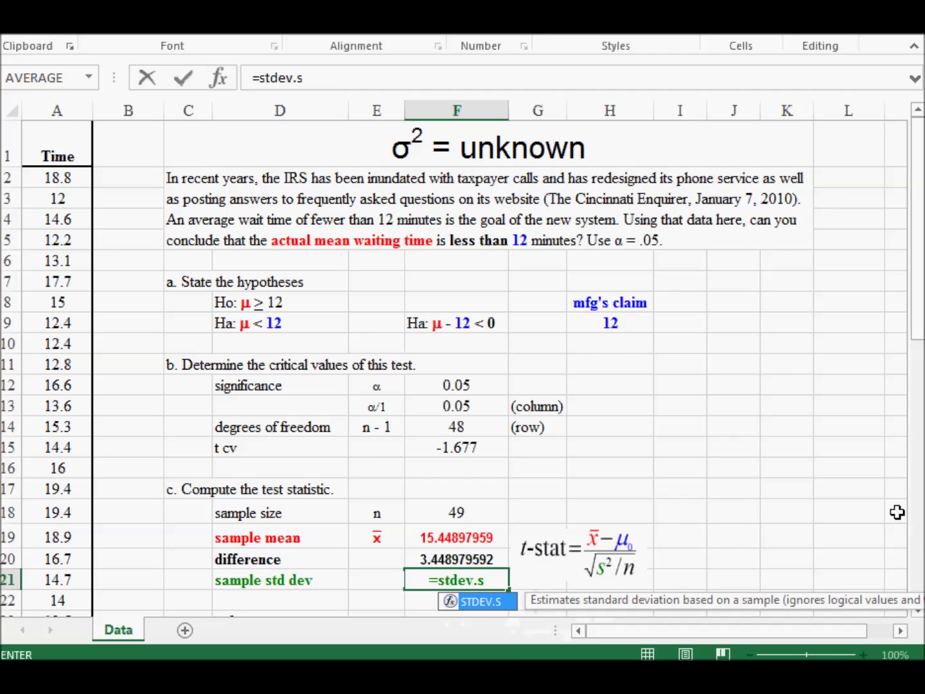
pyautogui.write('(')
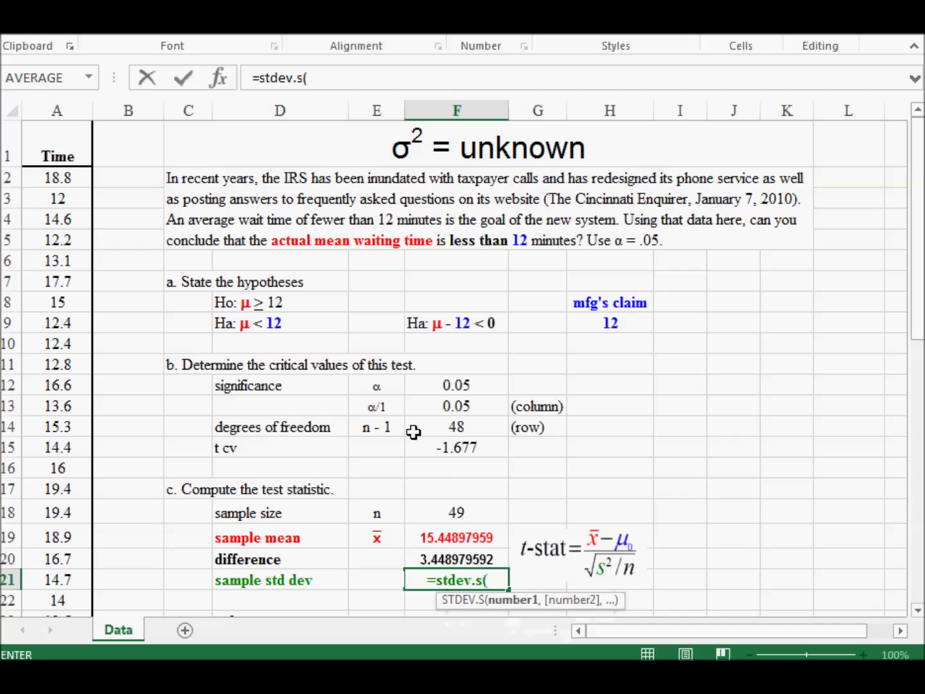
pyautogui.click(77, 175)
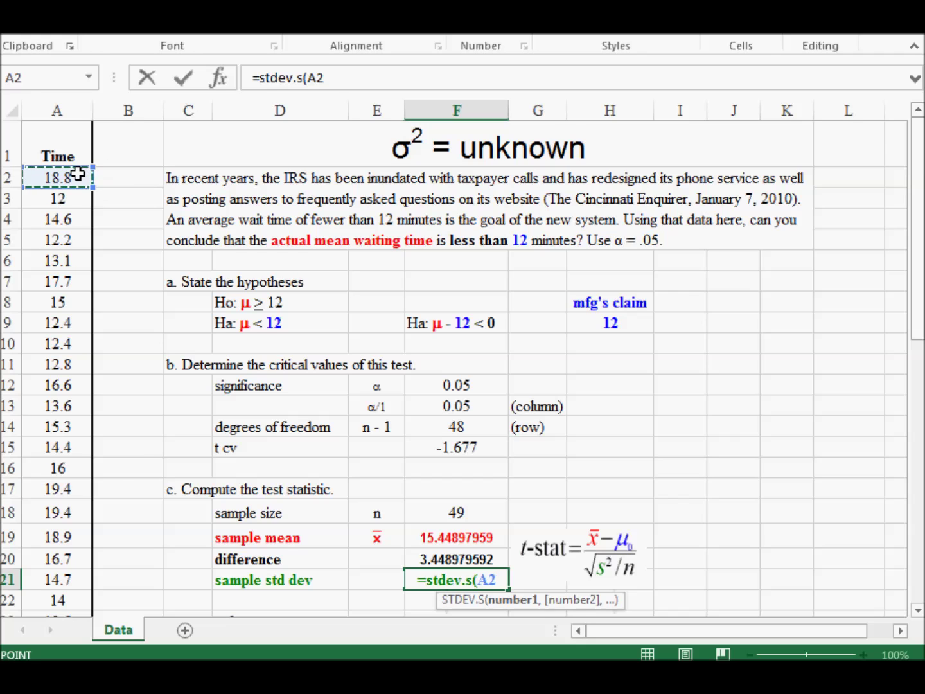
pyautogui.hotkey('ctrl', 'shift', 'Down')
pyautogui.press('Return')
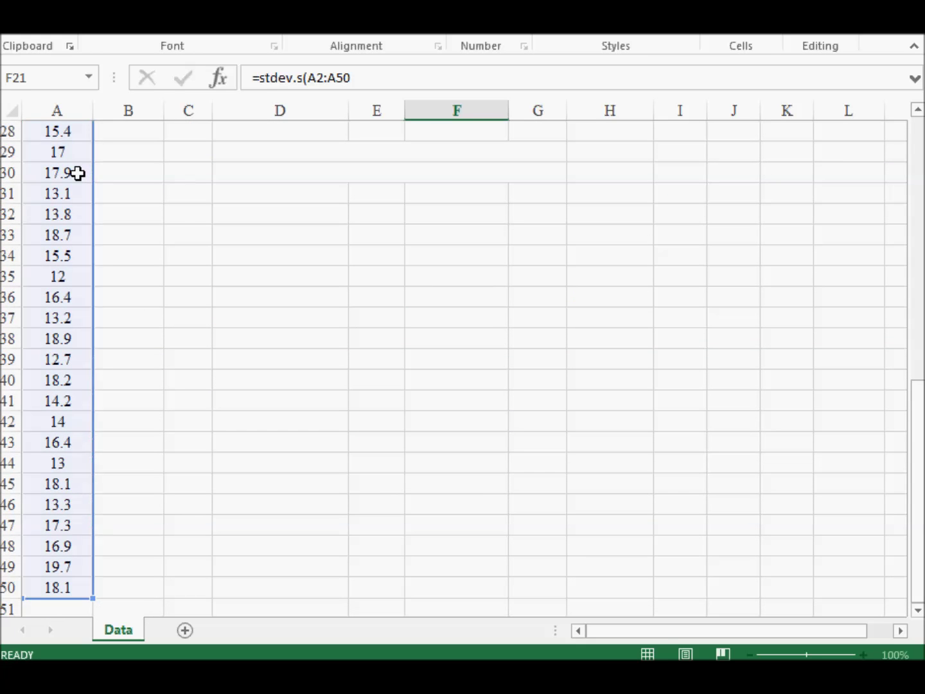
# - Return to the test statistic section and inspect the sample standard deviation formula in F21
pyautogui.press('Up')
pyautogui.press('Up')
pyautogui.press('Up')
pyautogui.press('Up')
pyautogui.press('Up')
pyautogui.press('Up')
pyautogui.press('Up')
pyautogui.press('Up')
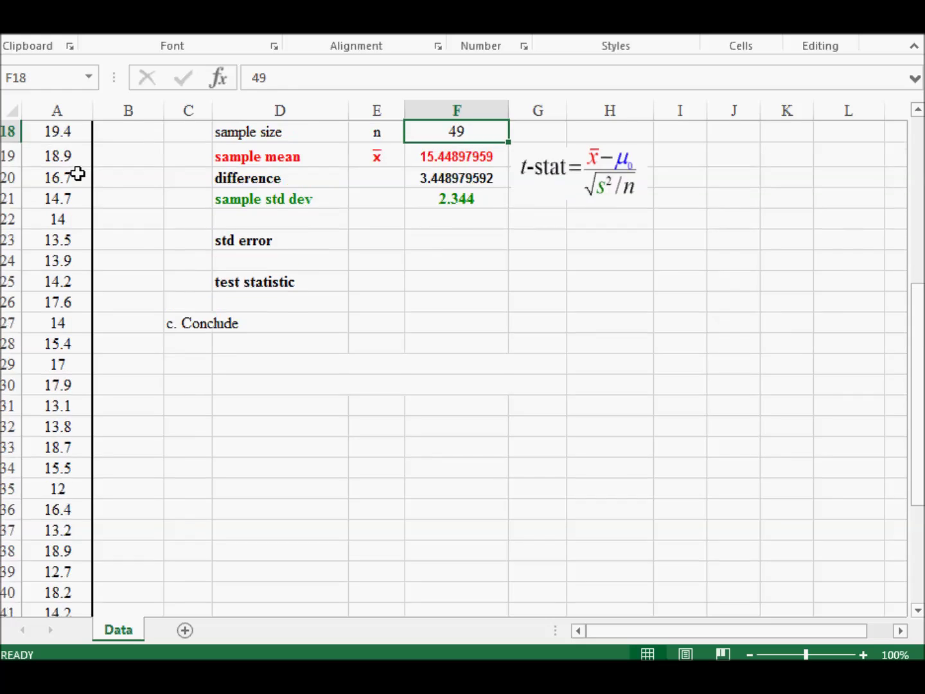
pyautogui.press('Down')
pyautogui.press('Up')
pyautogui.press('Up')
pyautogui.press('Down')
pyautogui.press('Down')
pyautogui.press('Down')
pyautogui.press('Down')
pyautogui.press('Down')
pyautogui.press('Down')
pyautogui.press('Down')
pyautogui.press('Down')
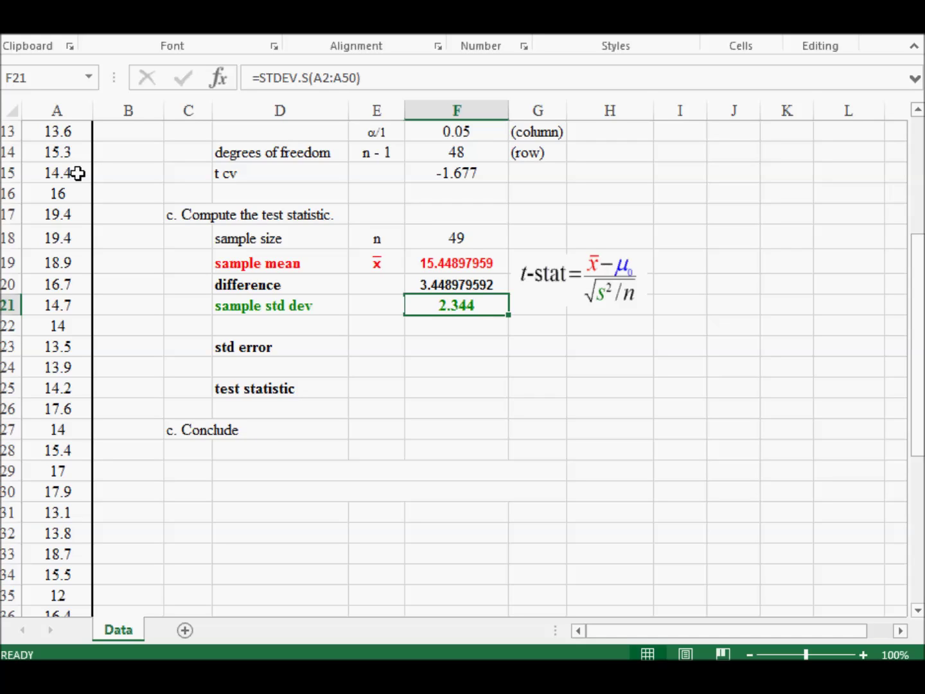
# - Calculate the standard error in F23 with =F21/SQRT(F18), correcting the misspelled square root function name
pyautogui.press('Down')
pyautogui.press('Down')
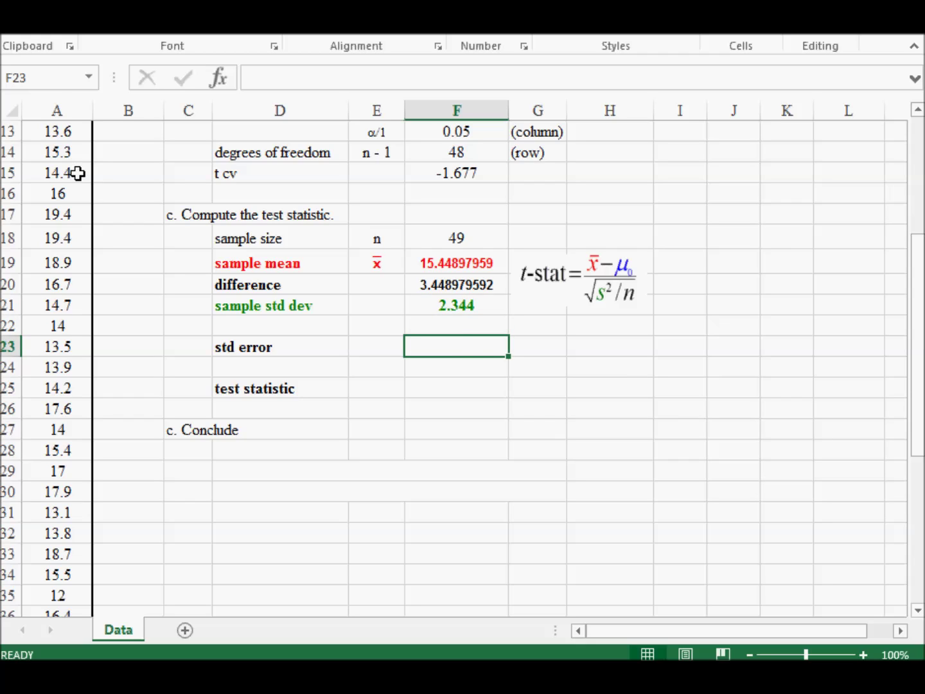
pyautogui.write('=')
pyautogui.press('Up')
pyautogui.press('Up')
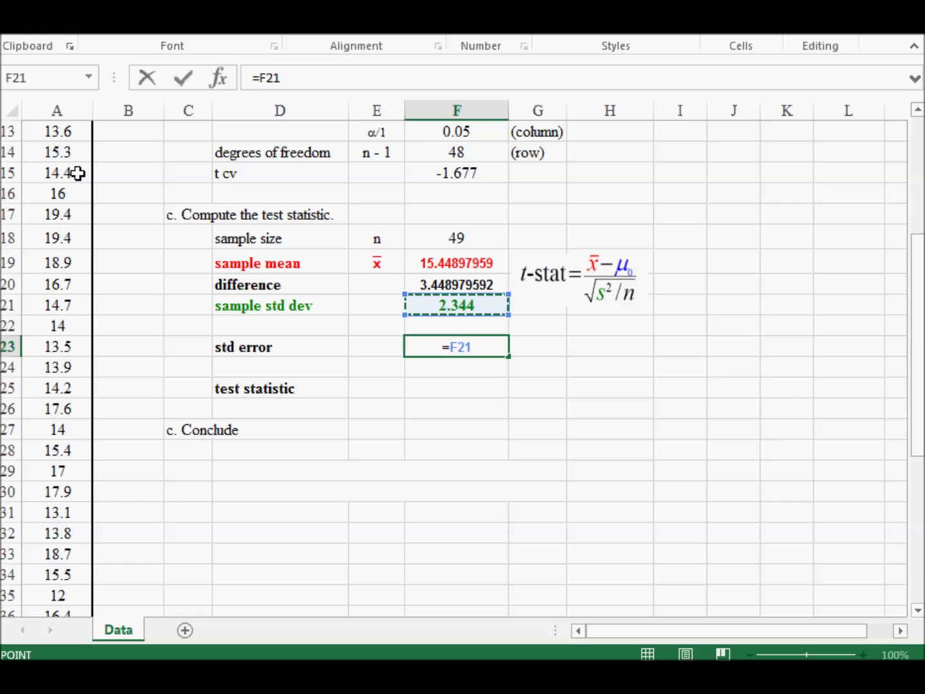
pyautogui.write('/sqr(')
pyautogui.press('Up')
pyautogui.press('Up')
pyautogui.press('Up')
pyautogui.press('Up')
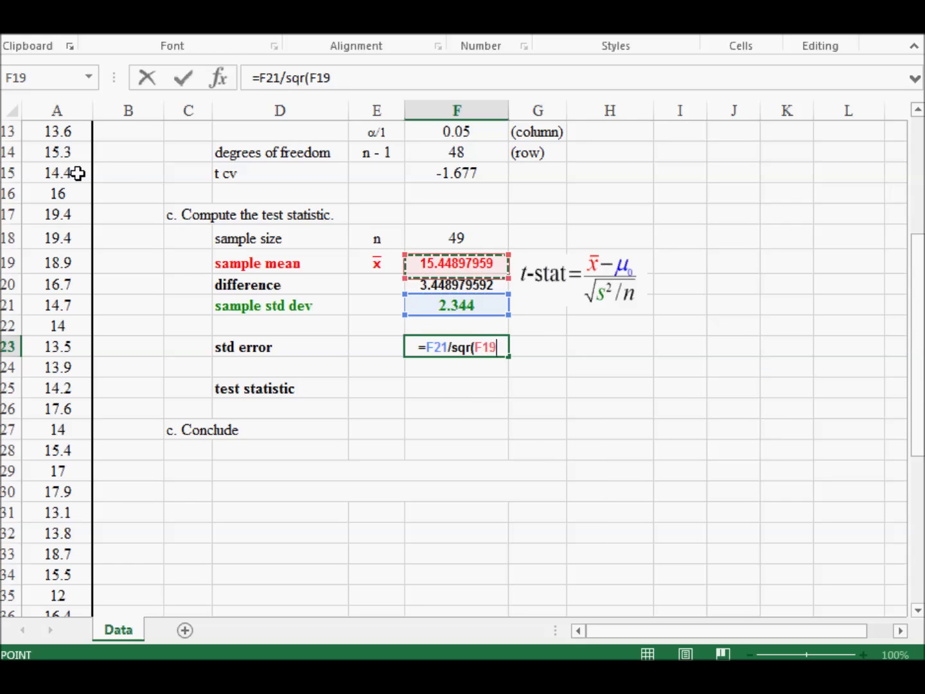
pyautogui.press('Up')
pyautogui.write(')')
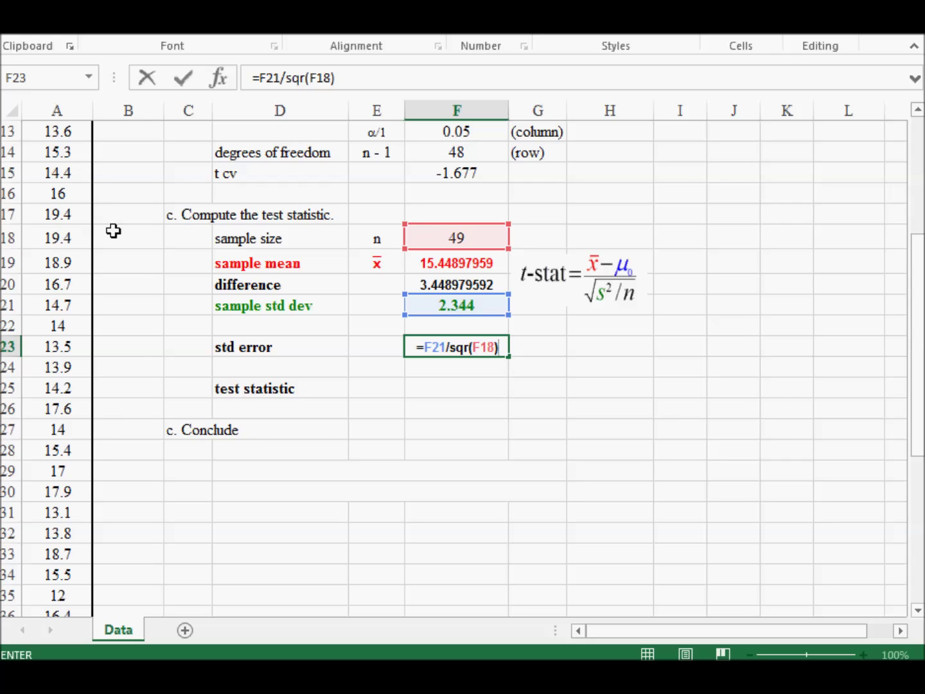
pyautogui.click(465, 348)
pyautogui.write('t')
pyautogui.press('Return')
pyautogui.click(456, 346)
pyautogui.click(537, 346)
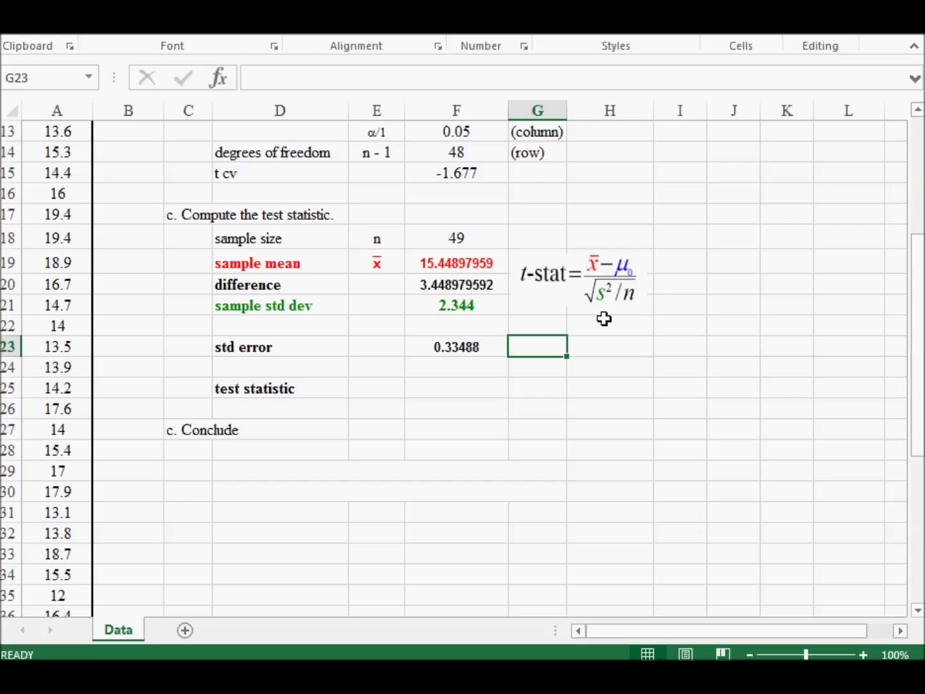
pyautogui.click(615, 348)
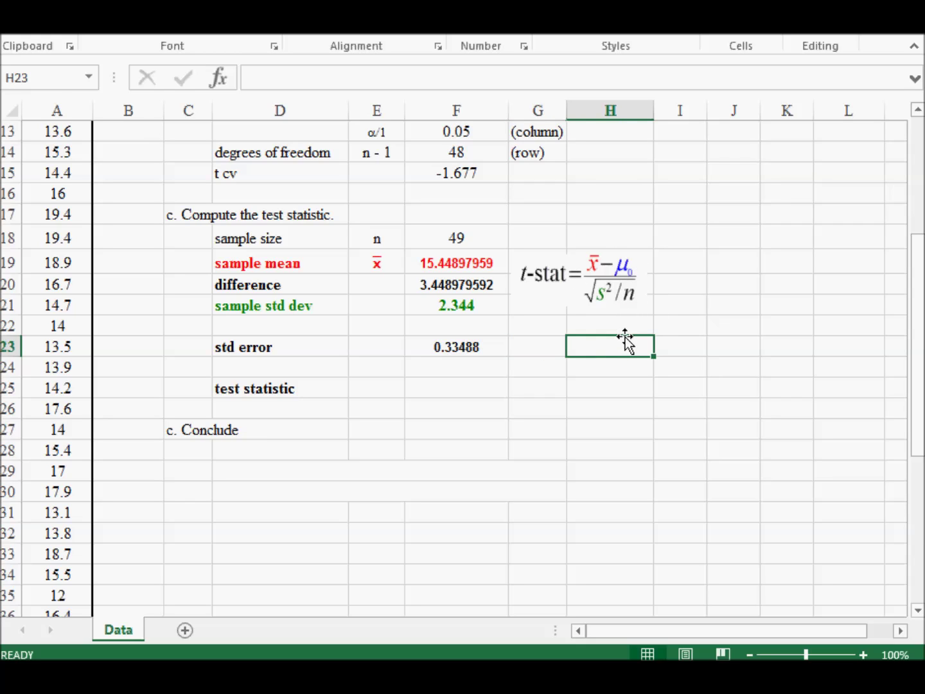
# - Cross-check the standard error in H23 with =SQRT(F21^2/F18), and clear the cell again
pyautogui.write('=sqrt(')
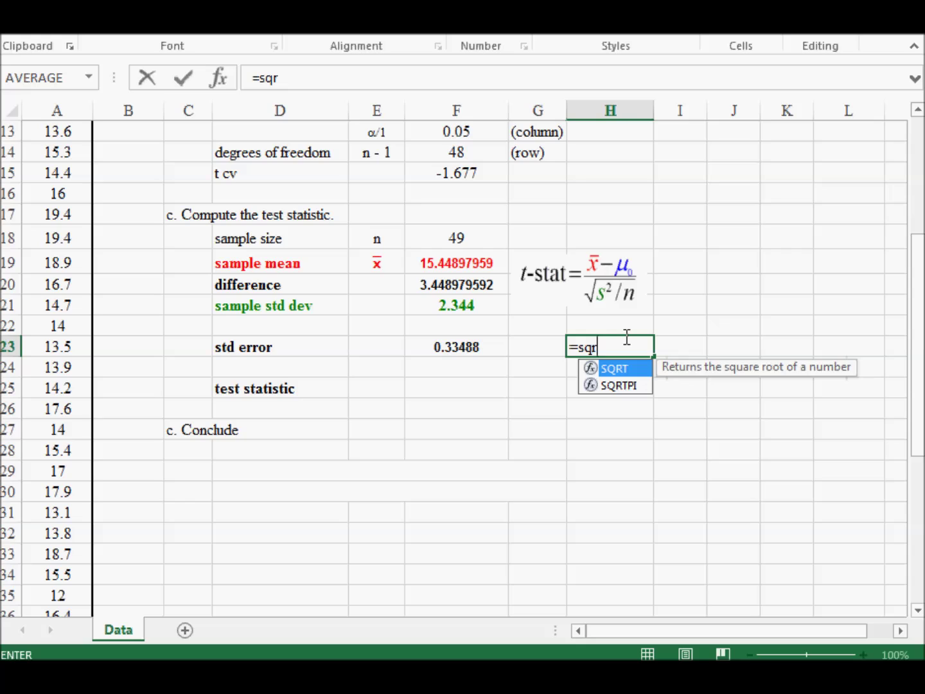
pyautogui.press('Left')
pyautogui.press('Left')
pyautogui.press('Left')
pyautogui.press('Up')
pyautogui.press('Up')
pyautogui.press('Right')
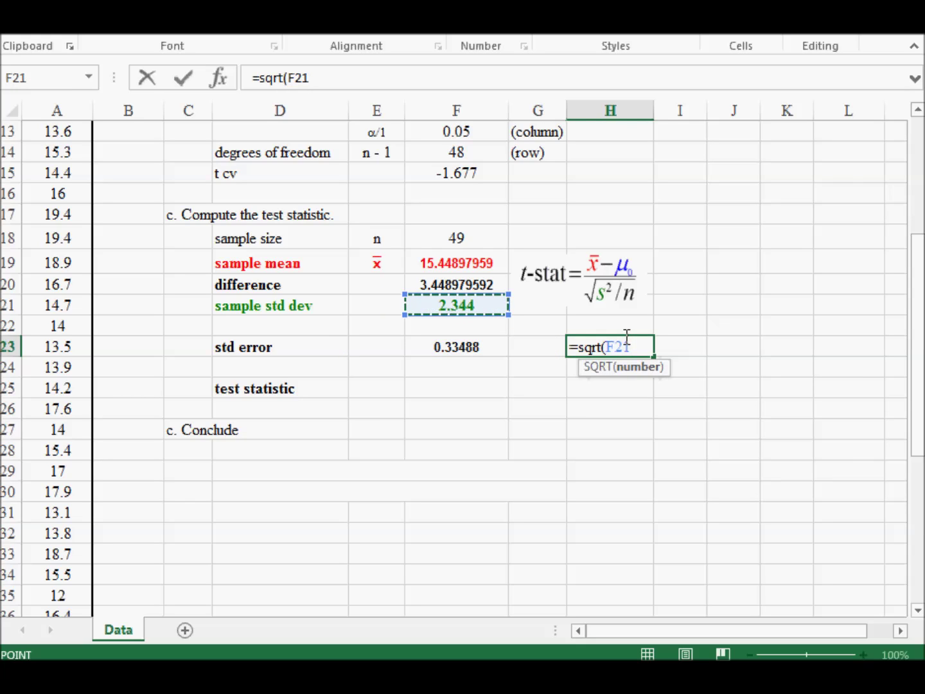
pyautogui.write('^2')
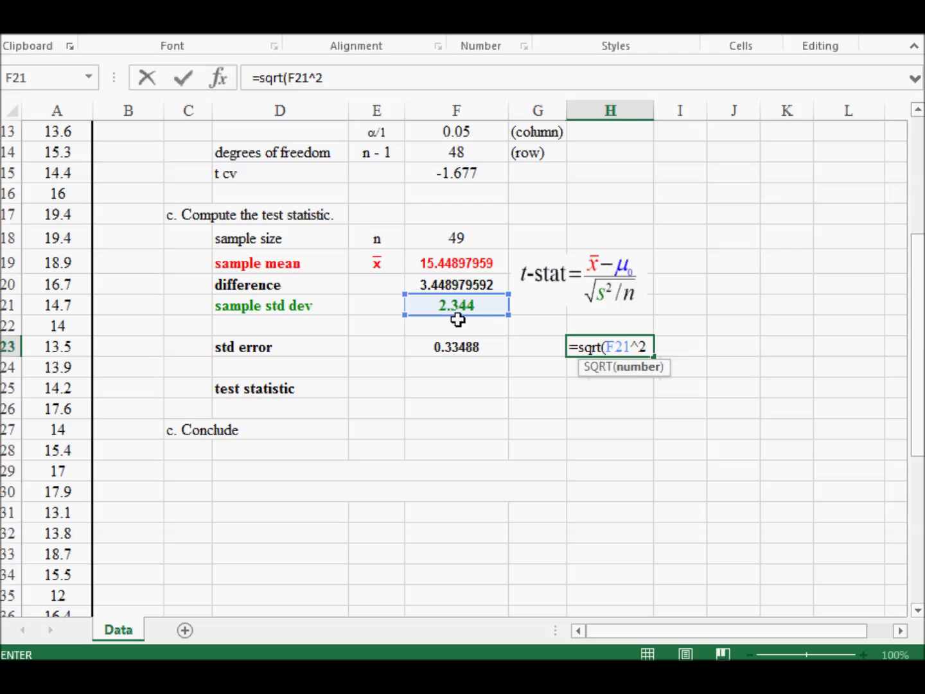
pyautogui.write('/4')
pyautogui.press('BackSpace')
pyautogui.click(472, 237)
pyautogui.write(')')
pyautogui.press('Return')
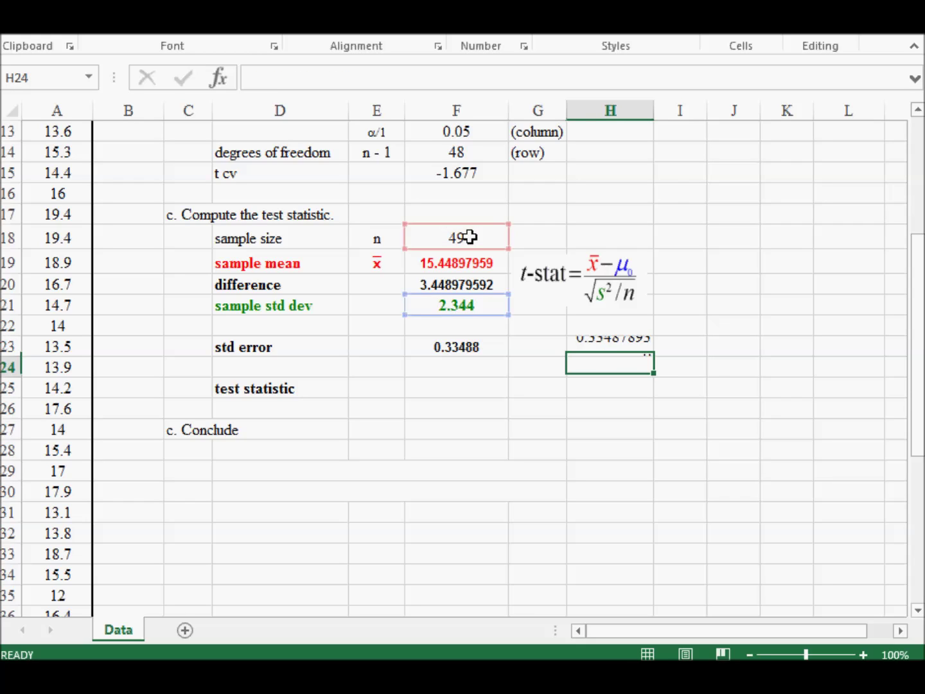
pyautogui.press('Up')
pyautogui.press('Delete')
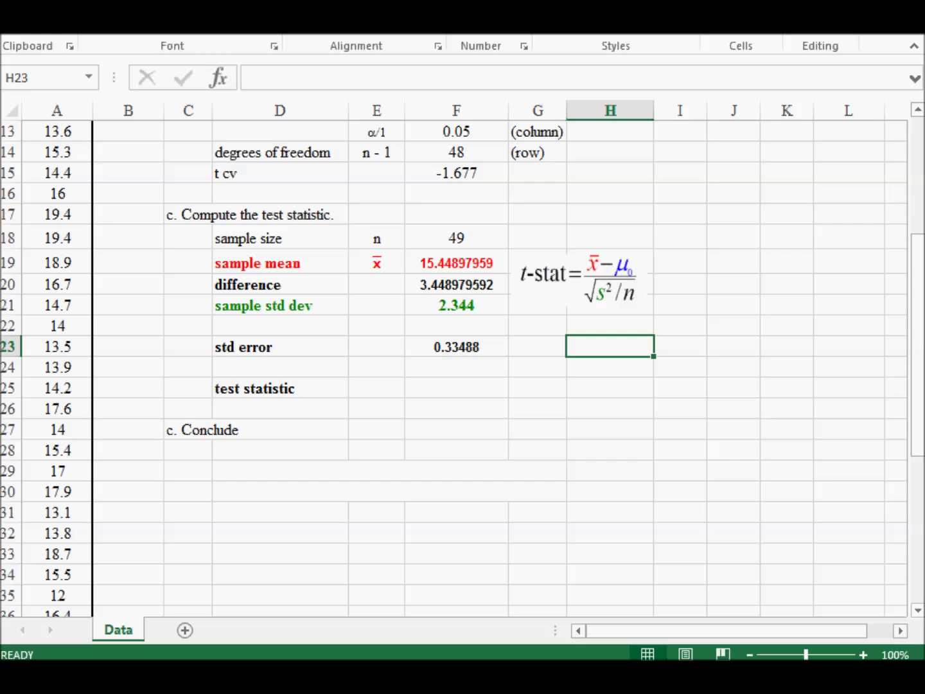
# - Calculate the test statistic in F25 by dividing the difference by the standard error with =F20/F23
pyautogui.click(437, 382)
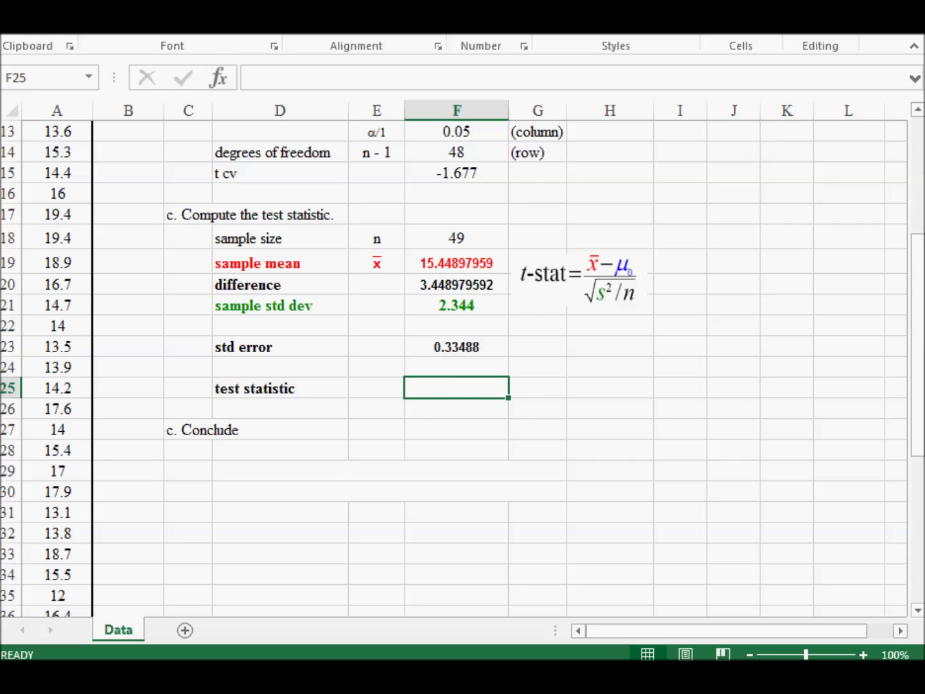
pyautogui.write('=')
pyautogui.press('Up')
pyautogui.press('Up')
pyautogui.press('Up')
pyautogui.press('Up')
pyautogui.press('Up')
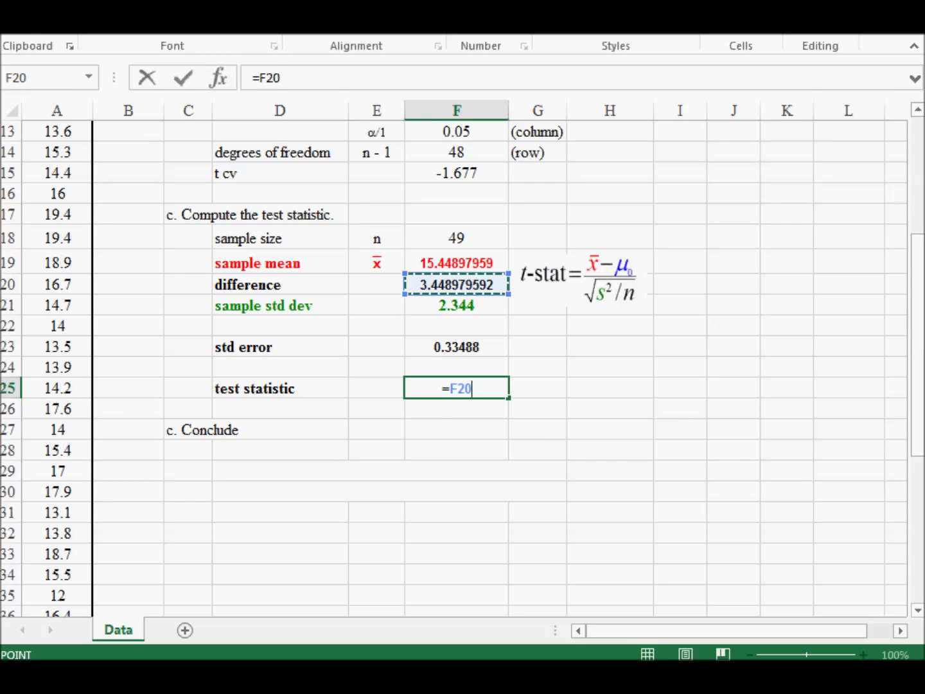
pyautogui.write('/')
pyautogui.press('Up')
pyautogui.press('Up')
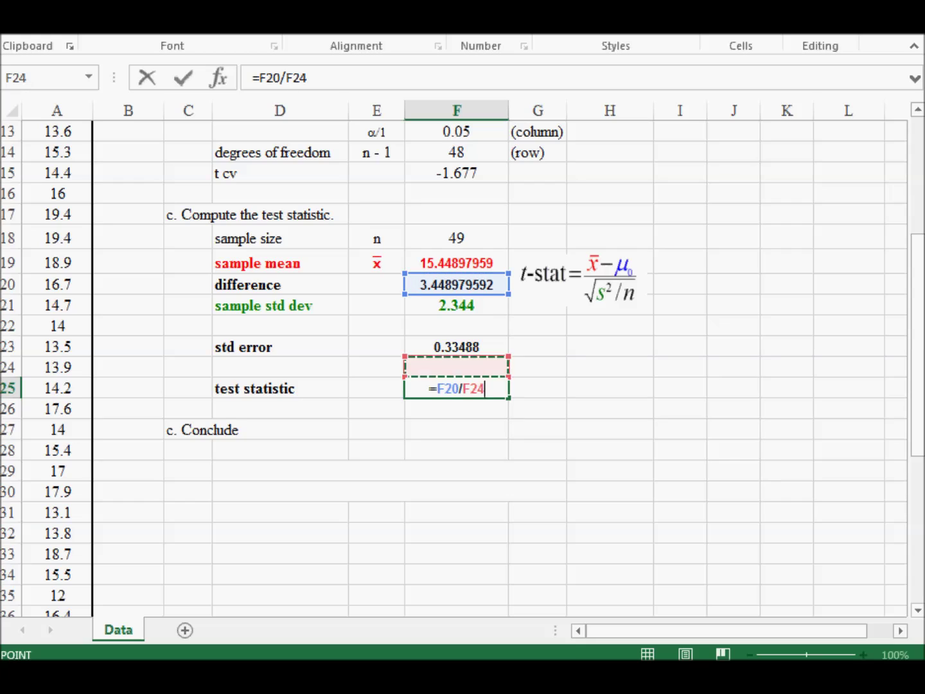
pyautogui.press('Return')
pyautogui.press('Up')
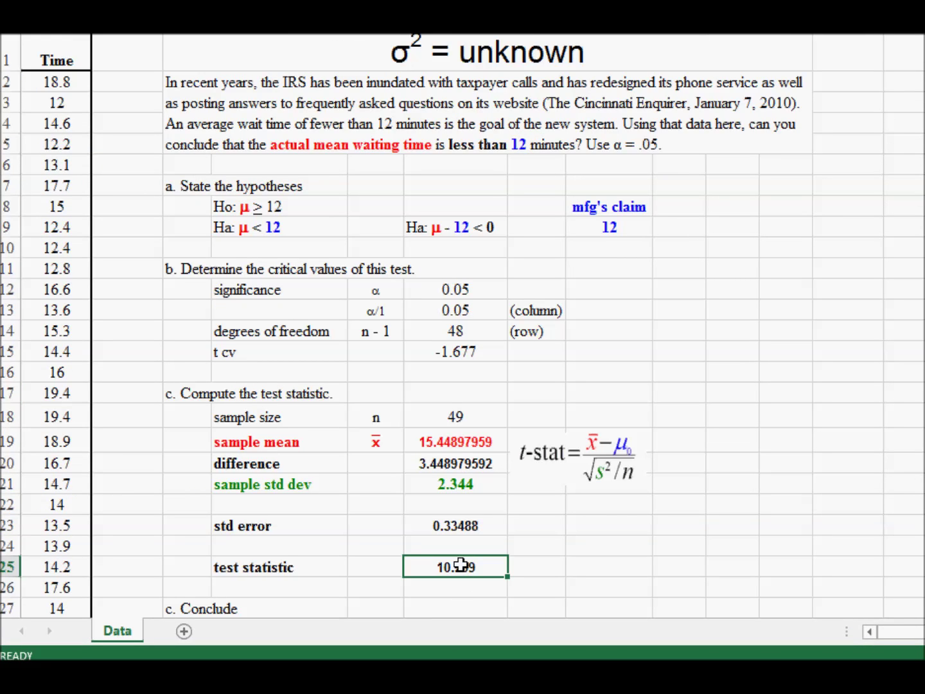
# - Remove the cover shape over F8 that hides the null hypothesis written as a difference
pyautogui.click(466, 350)
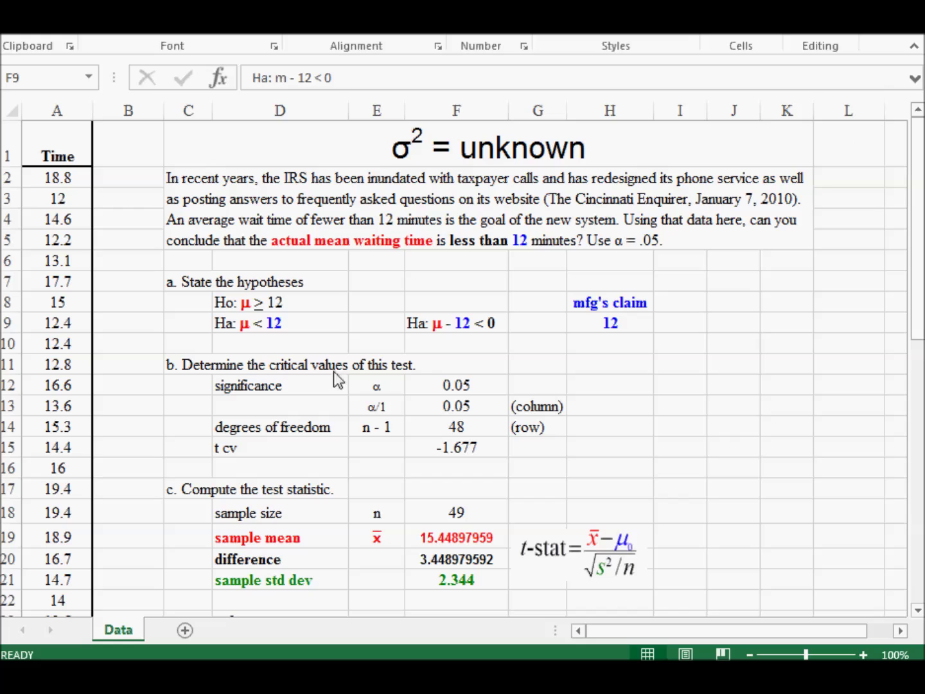
pyautogui.click(427, 321)
pyautogui.click(449, 300)
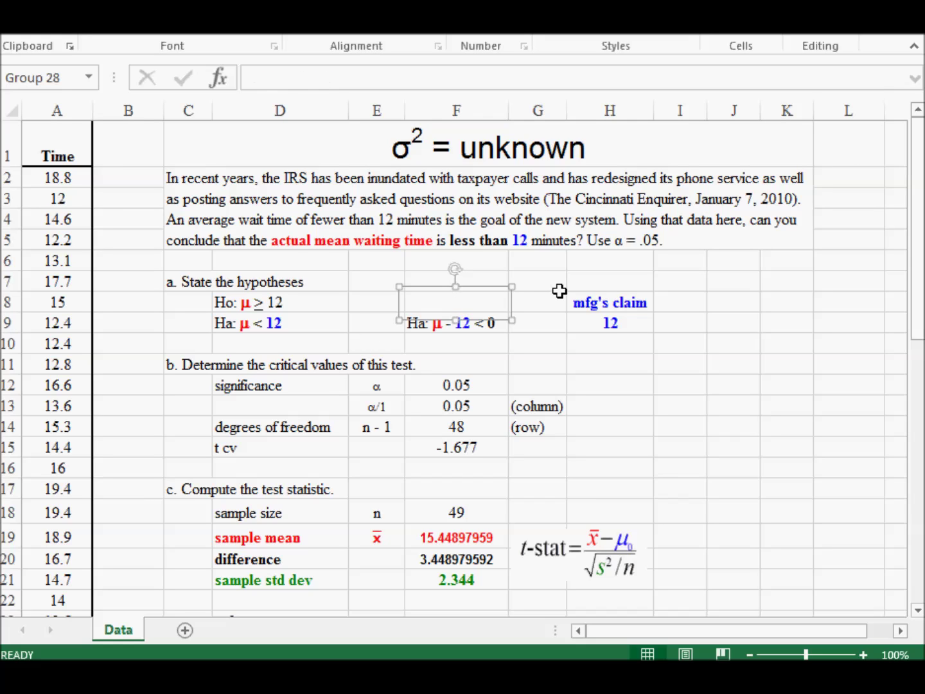
pyautogui.press('Escape')
pyautogui.click(597, 405)
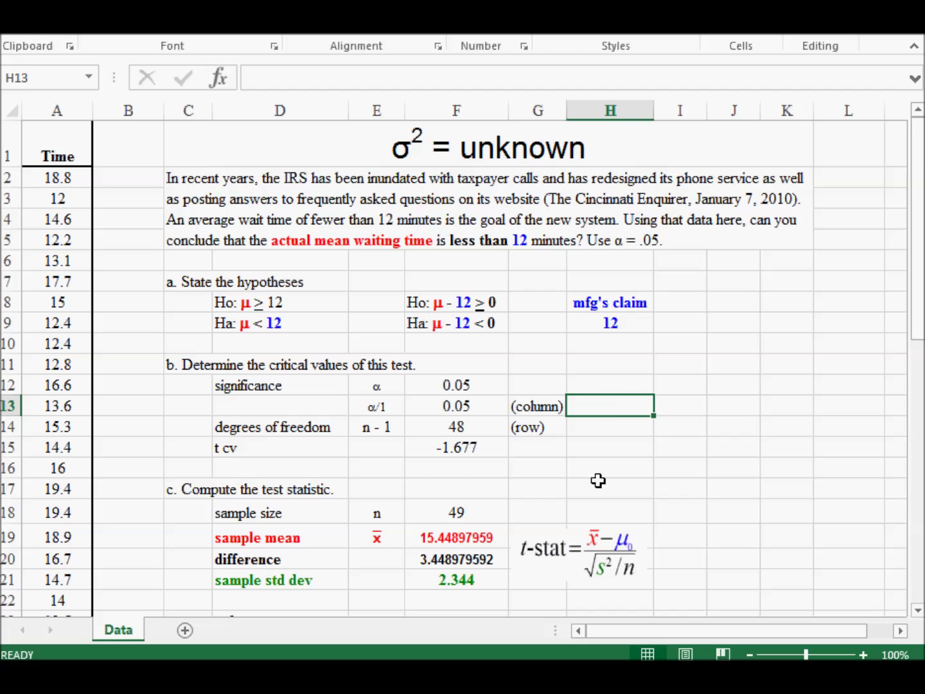
# - Inspect the test statistic formula in F25 and the difference formula in F20
pyautogui.scroll(-1, 643, 489)
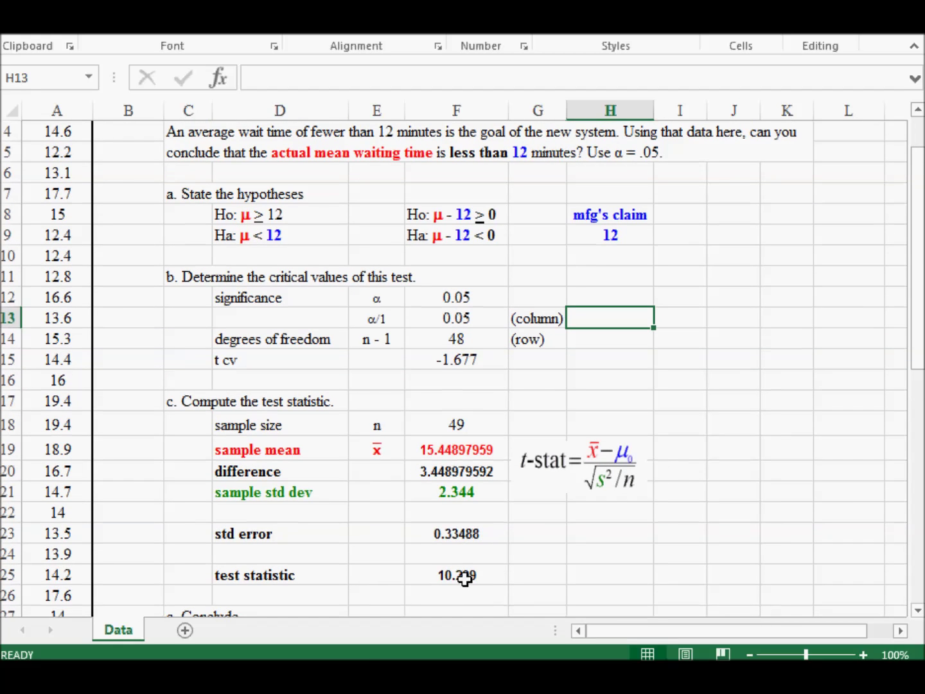
pyautogui.click(465, 572)
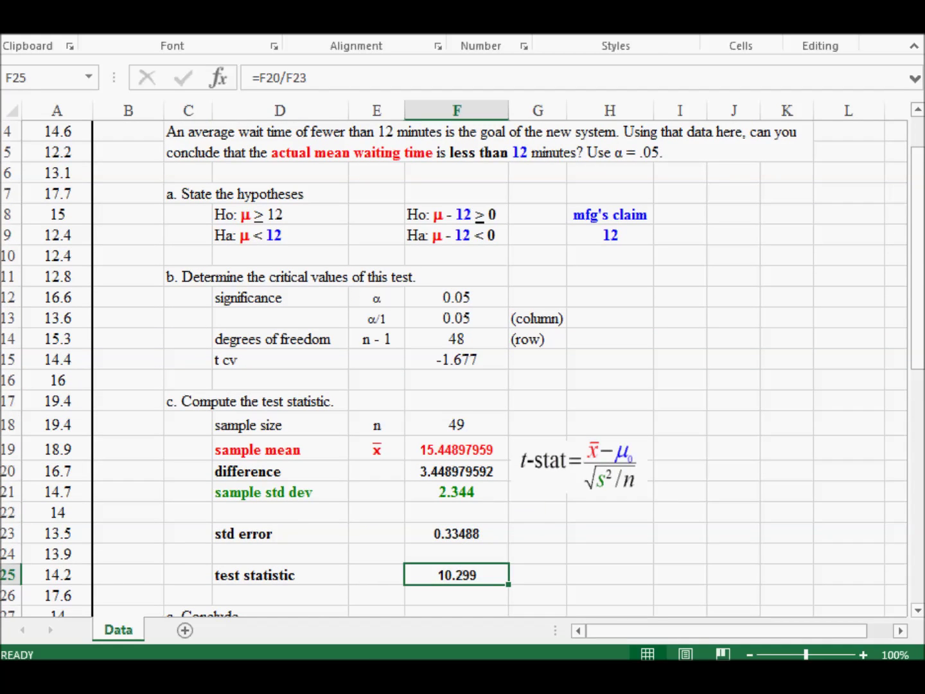
pyautogui.press('Up')
pyautogui.press('Up')
pyautogui.press('Up')
pyautogui.press('Up')
pyautogui.press('Up')
pyautogui.press('Up')
pyautogui.press('Down')
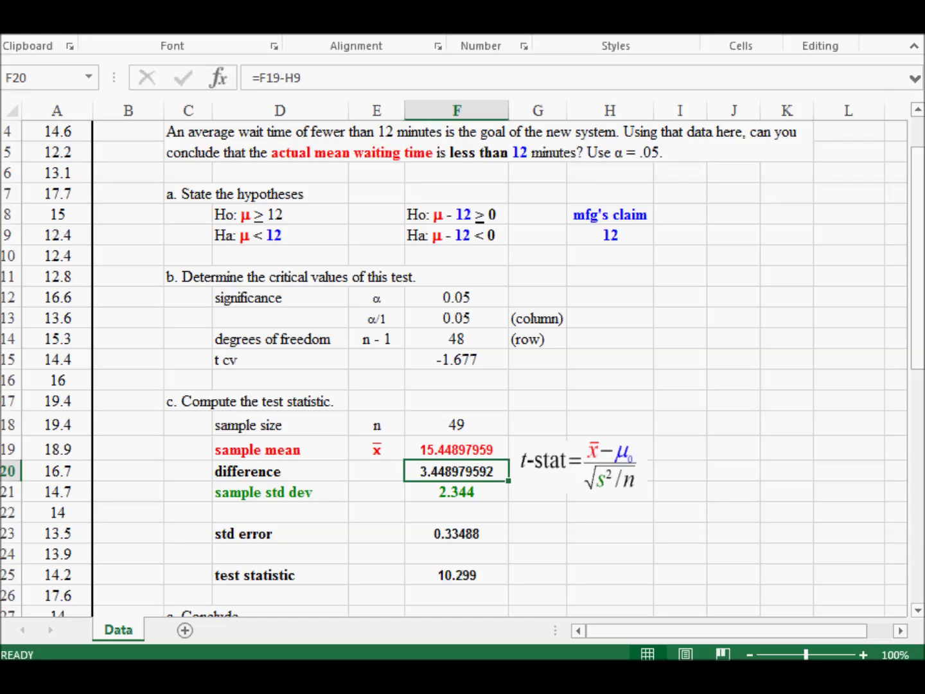
# - Go back to the hypotheses and review the alternative hypothesis in D9
pyautogui.press('Up')
pyautogui.press('Up')
pyautogui.press('Up')
pyautogui.press('Up')
pyautogui.press('Up')
pyautogui.press('Up')
pyautogui.press('Up')
pyautogui.press('Up')
pyautogui.press('Up')
pyautogui.press('Up')
pyautogui.press('Up')
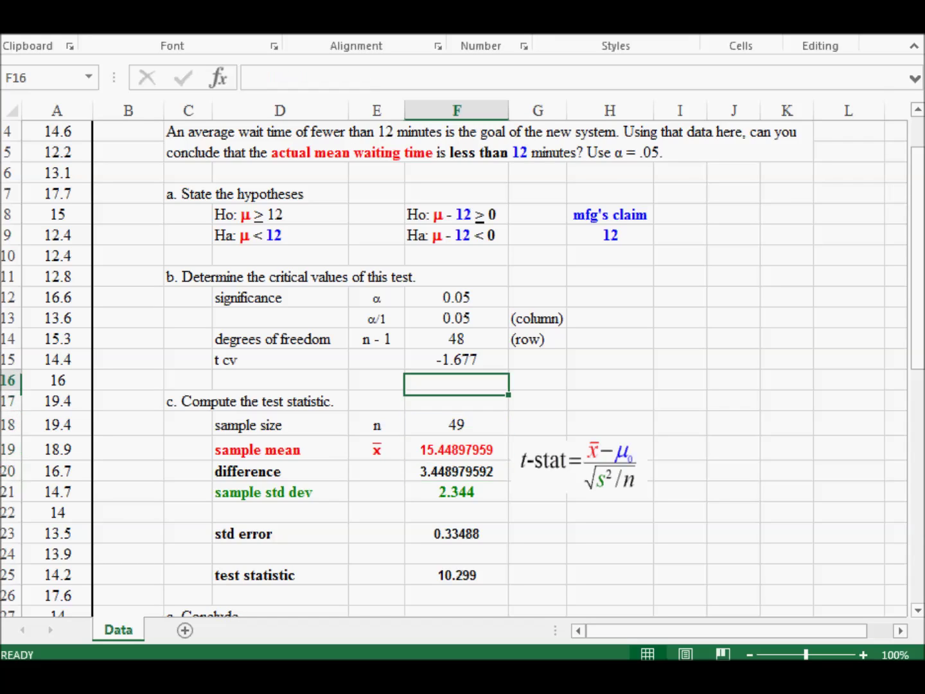
pyautogui.press('Left')
pyautogui.press('Left')
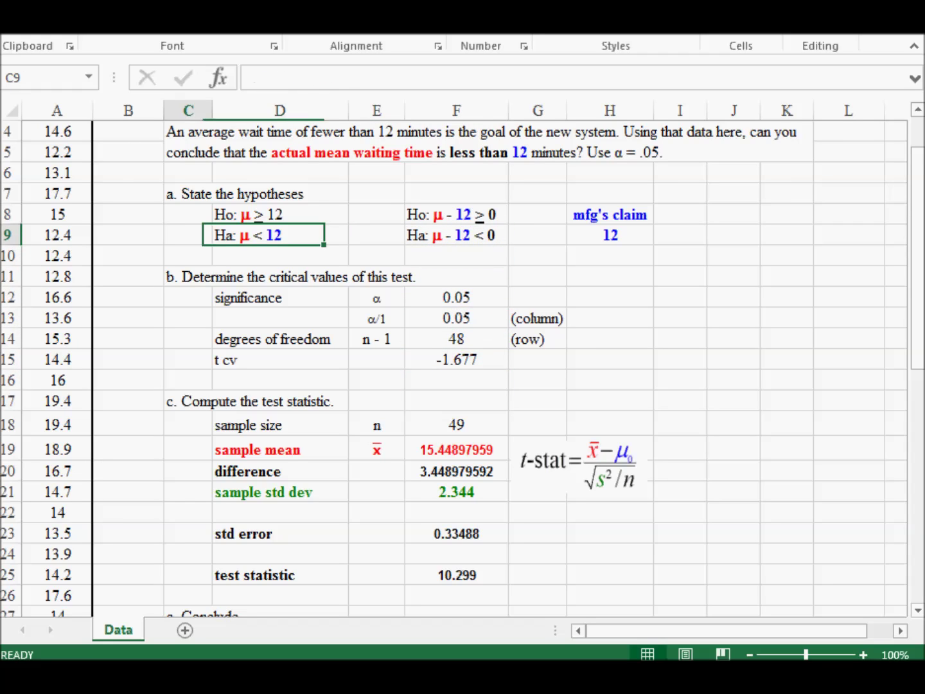
pyautogui.press('Right')
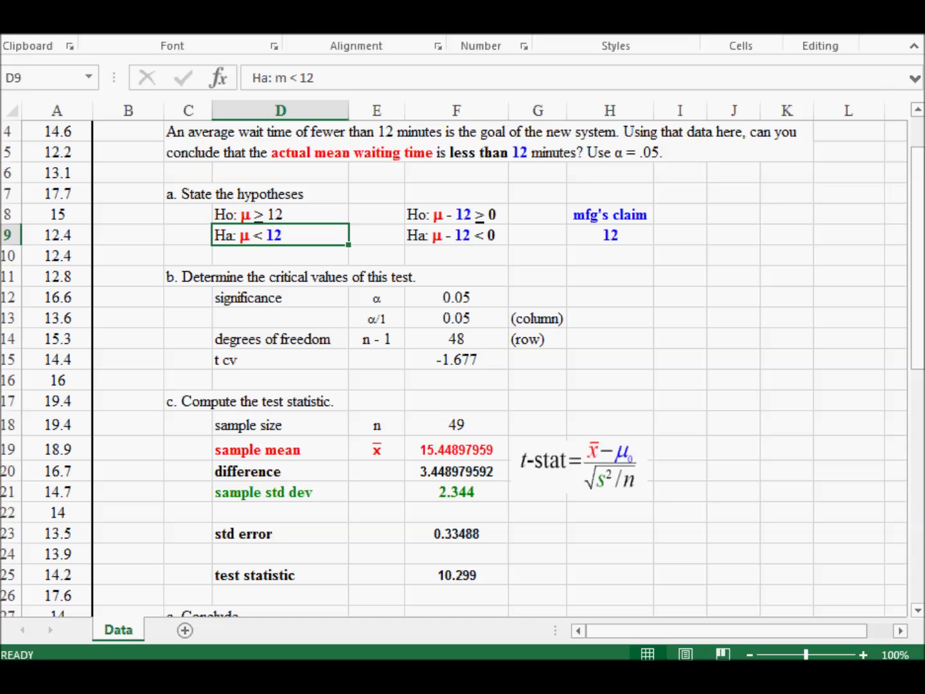
# - Compare the test statistic in F25 with the critical value in F15 and the difference in F20, moving on to the conclusion section
pyautogui.click(457, 575)
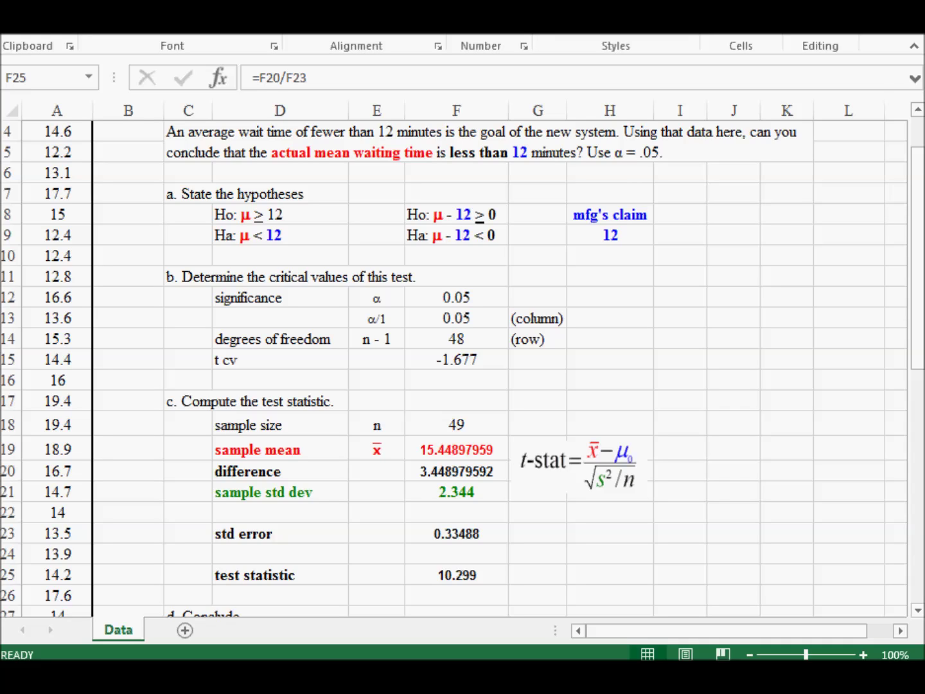
pyautogui.click(481, 578)
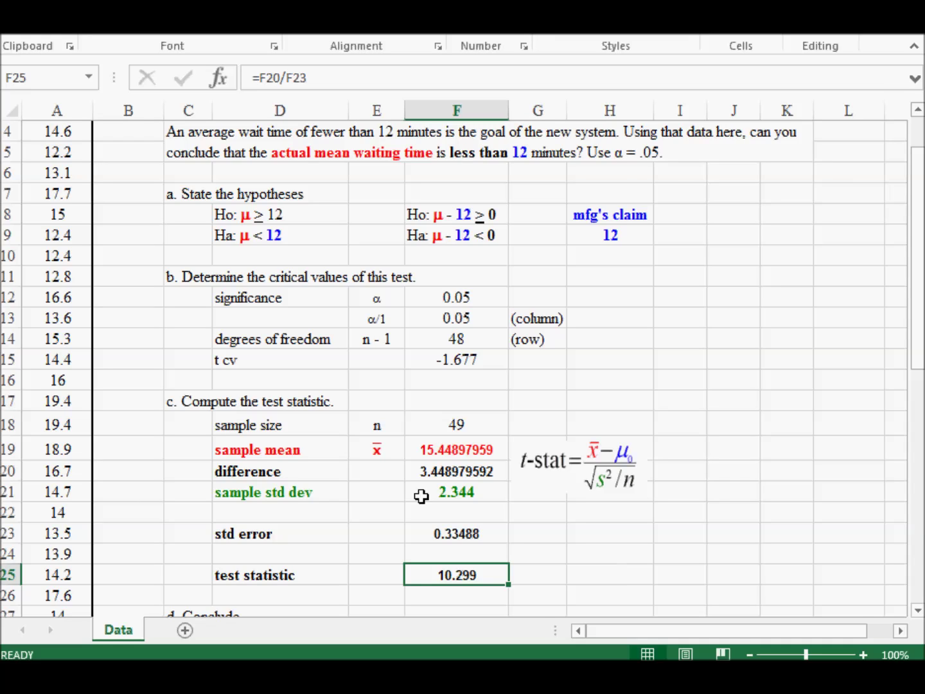
pyautogui.click(469, 359)
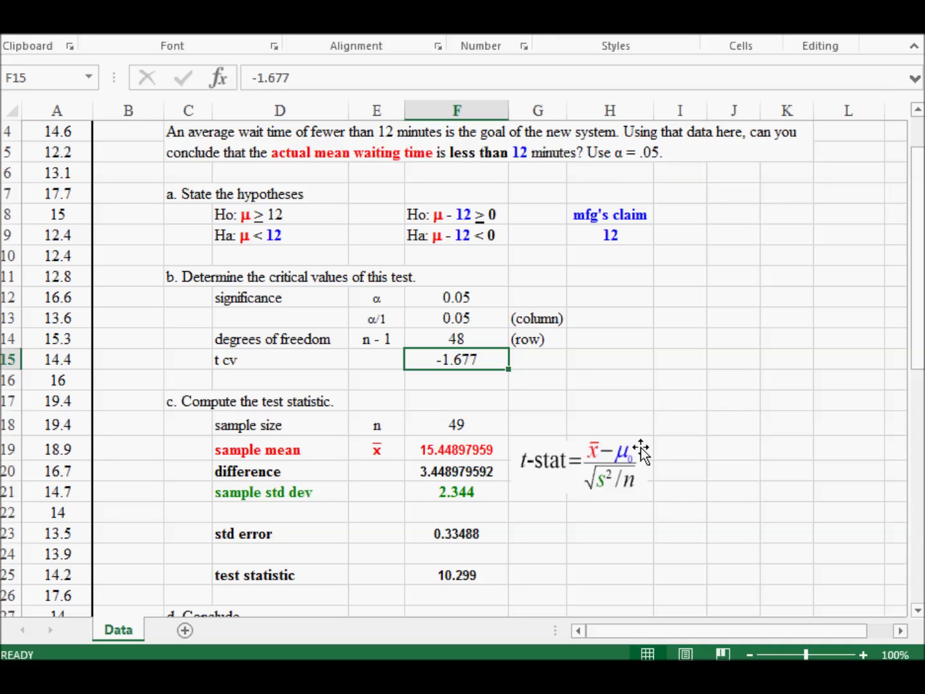
pyautogui.press('Down')
pyautogui.press('Down')
pyautogui.press('Down')
pyautogui.press('Down')
pyautogui.press('Down')
pyautogui.press('Down')
pyautogui.press('Up')
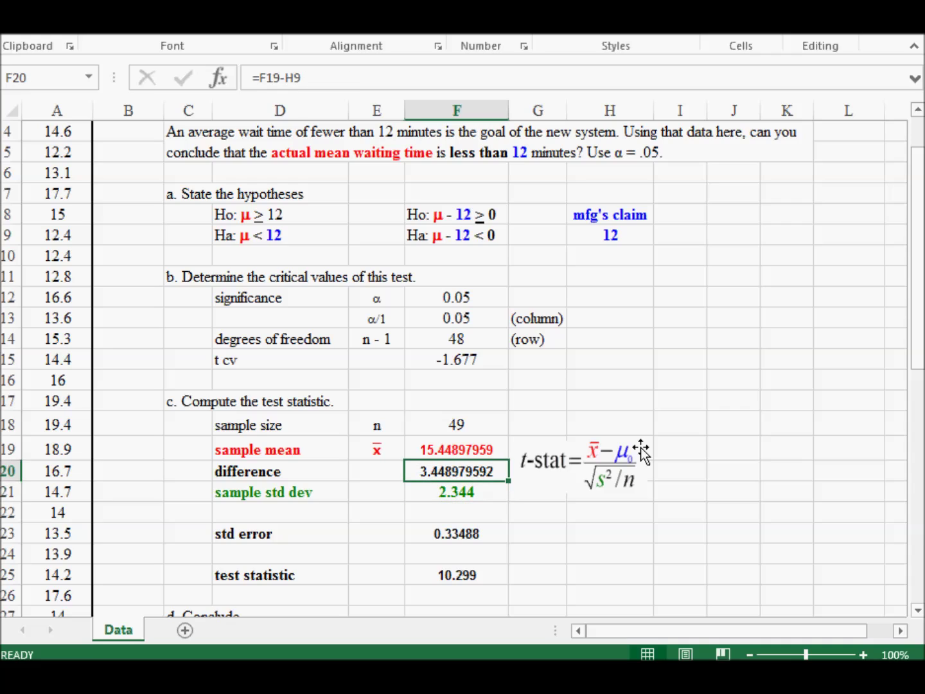
pyautogui.press('Down')
pyautogui.press('Down')
pyautogui.press('Down')
pyautogui.press('Down')
pyautogui.press('Down')
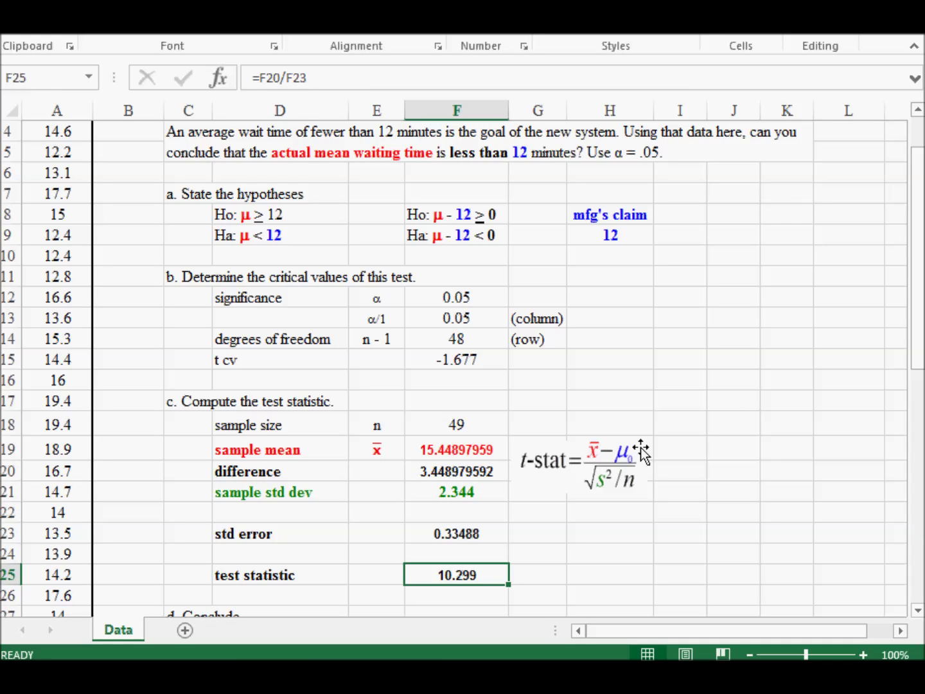
pyautogui.press('Down')
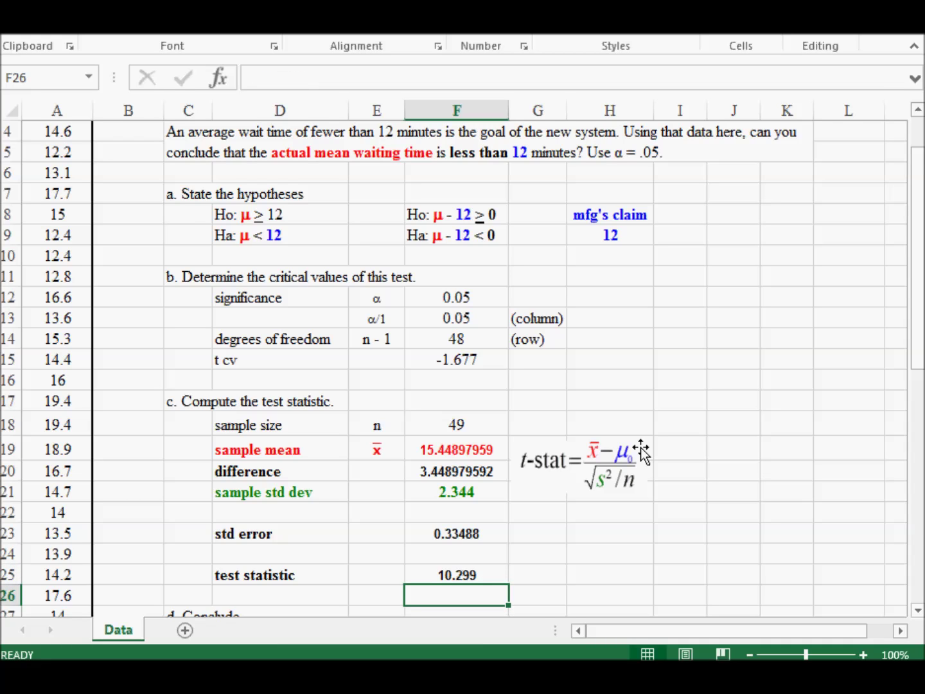
pyautogui.press('Down')
pyautogui.press('Down')
pyautogui.press('Down')
pyautogui.press('Down')
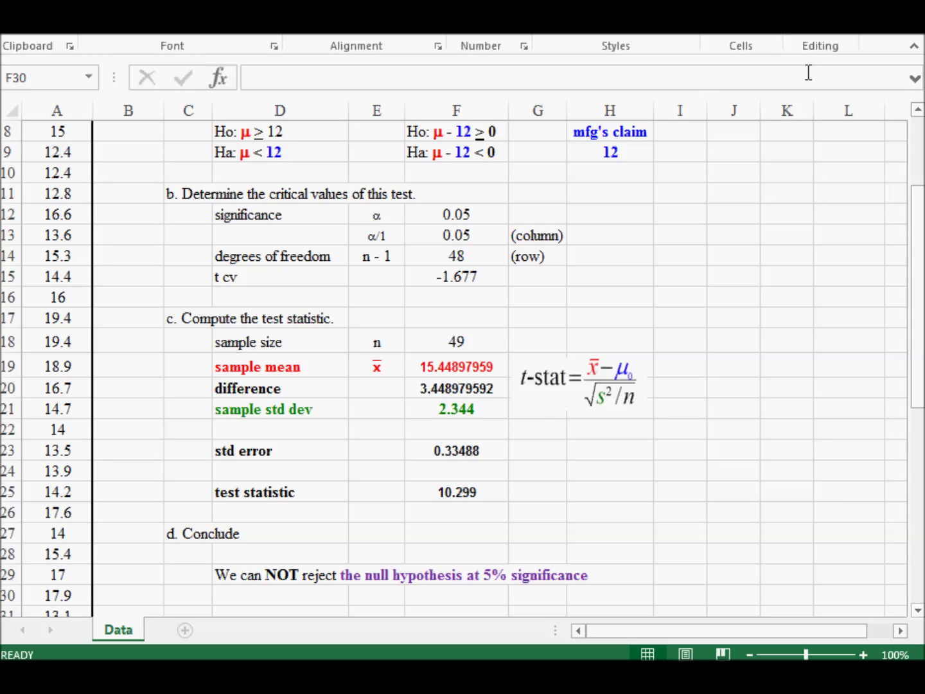
# - Copy the text "can you conclude that the actual mean waiting time is less than 12 minutes" from the problem statement in C2
pyautogui.moveTo(922, 221); pyautogui.dragTo(920, 154)
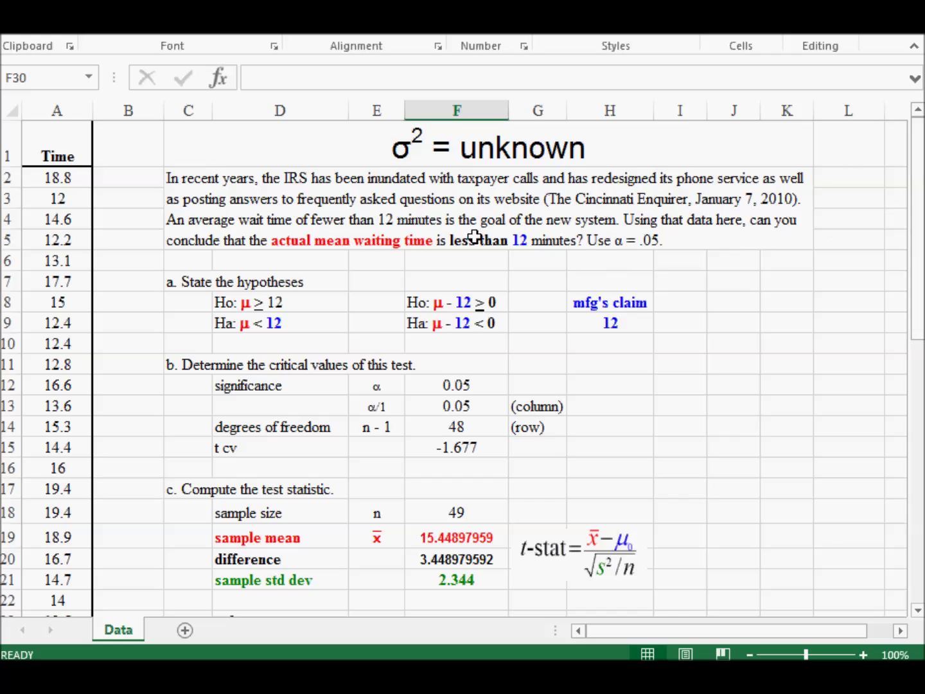
pyautogui.click(240, 239)
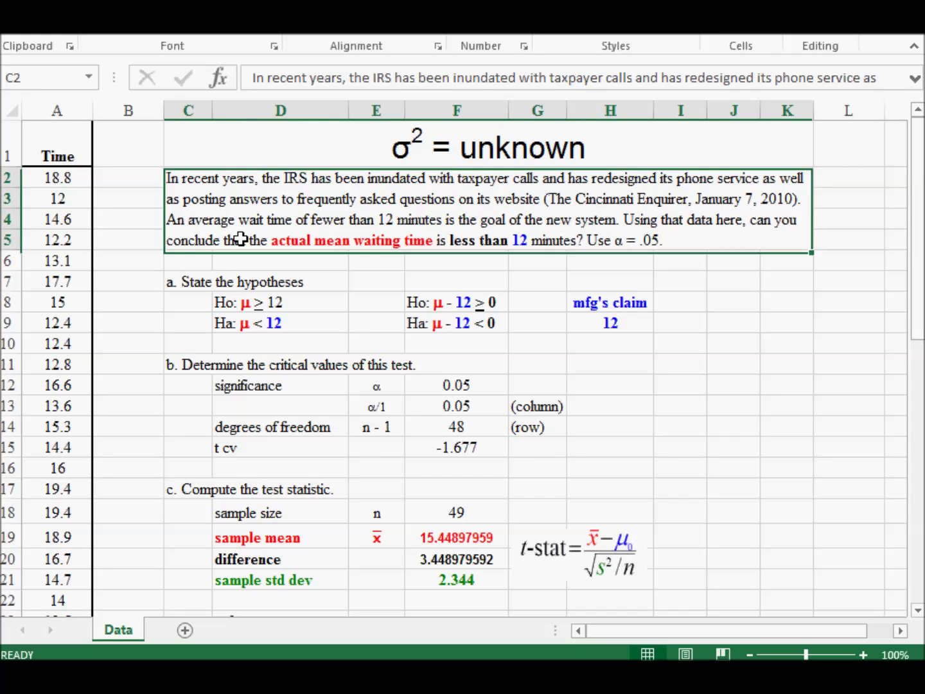
pyautogui.doubleClick(753, 223)
pyautogui.moveTo(750, 219); pyautogui.dragTo(576, 239)
pyautogui.hotkey('ctrl', 'c')
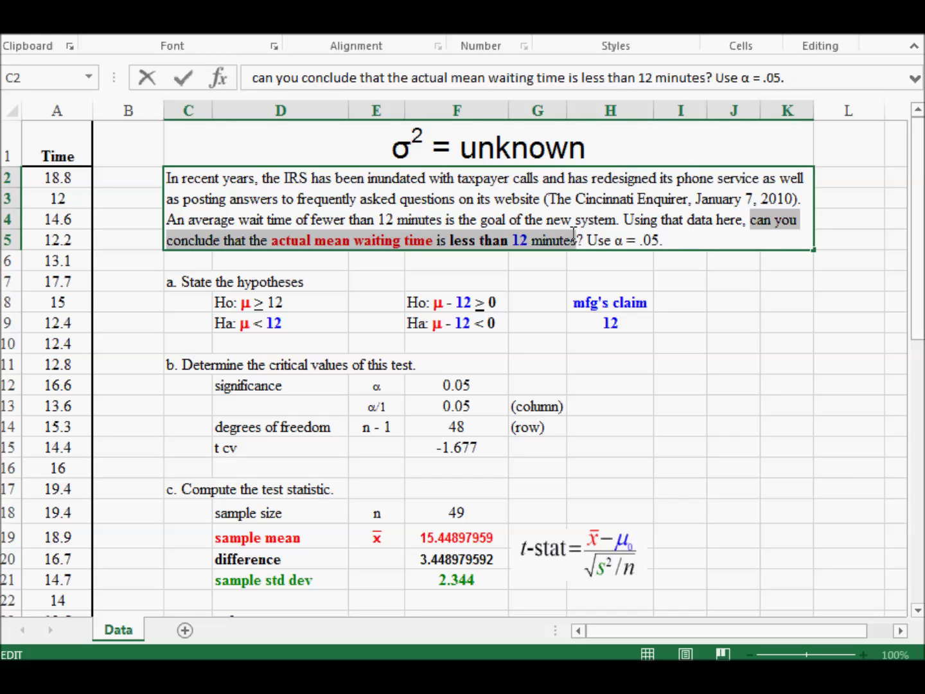
# - Paste the copied question text into D30, under the null hypothesis conclusion
pyautogui.moveTo(918, 232); pyautogui.dragTo(819, 366)
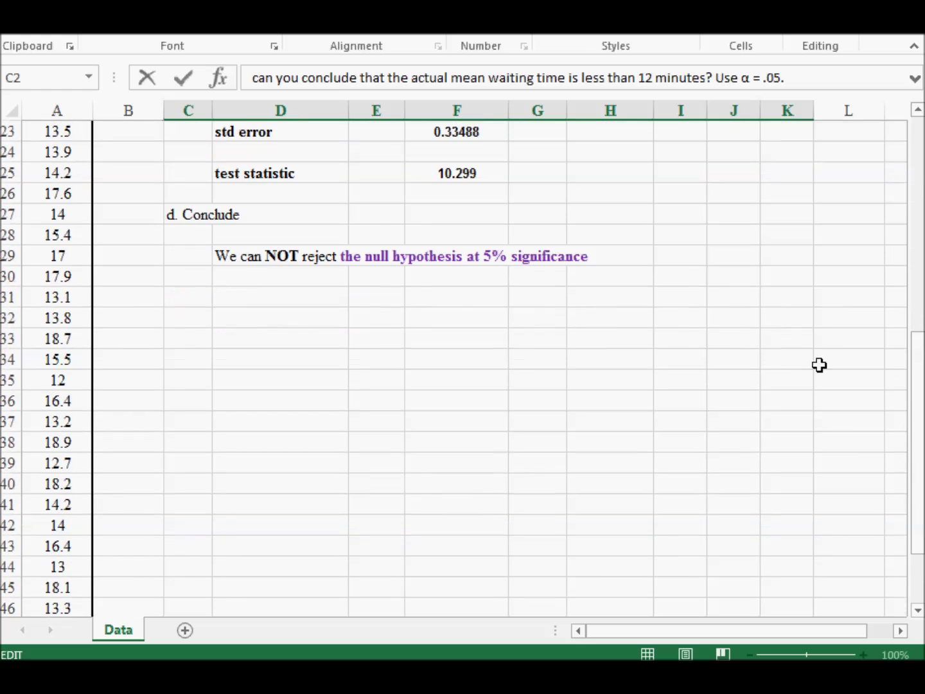
pyautogui.click(249, 275)
pyautogui.doubleClick(250, 275)
pyautogui.press('F2')
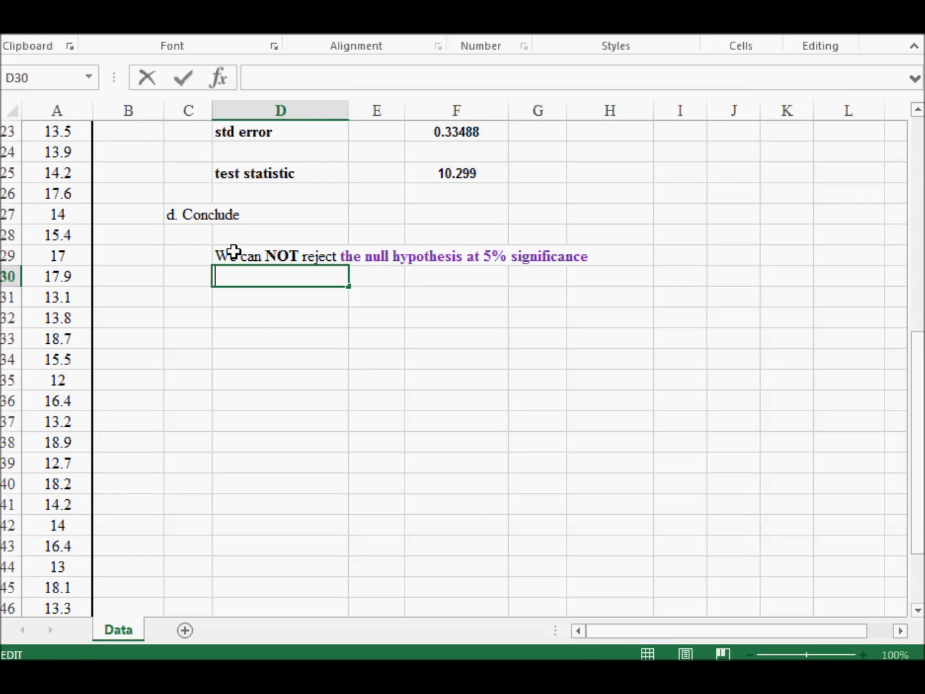
pyautogui.hotkey('ctrl', 'v')
# - Reword the beginning of the sentence in D30 from a question to "We can NOT conclude"
pyautogui.click(217, 277)
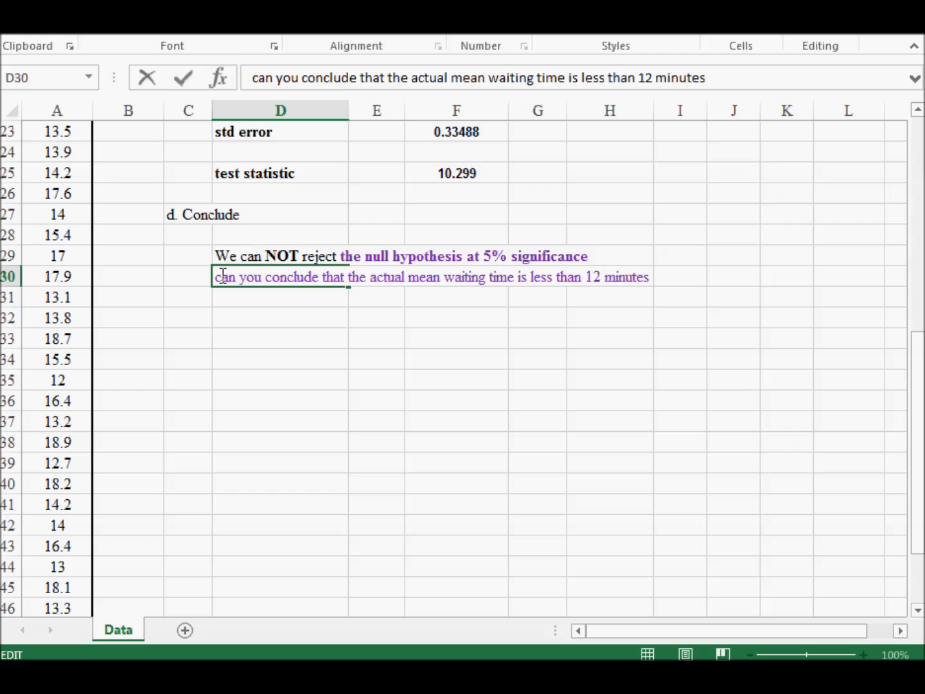
pyautogui.write('We')
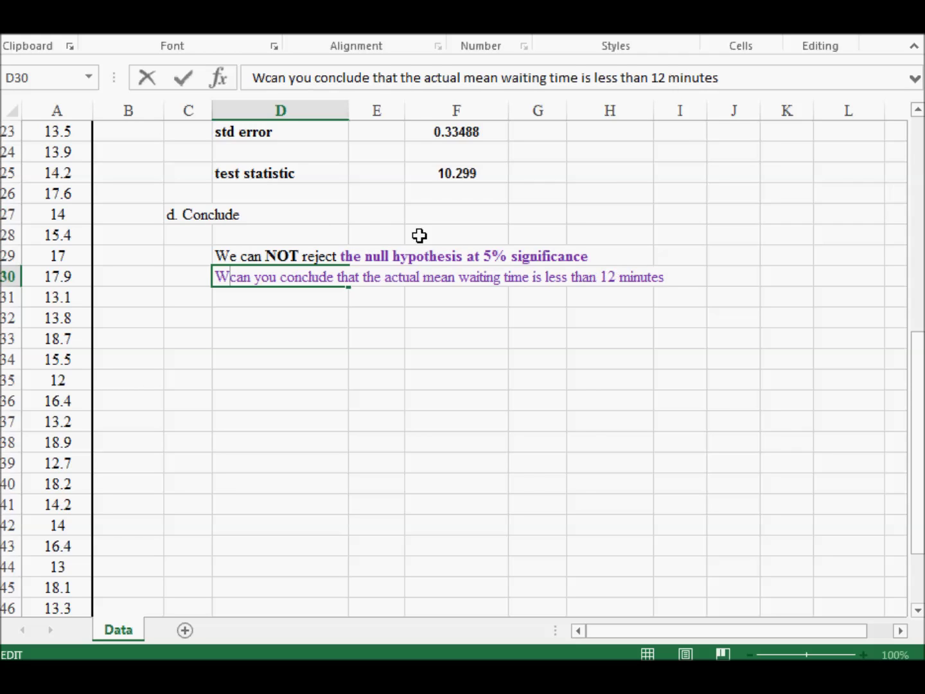
pyautogui.press('Right')
pyautogui.press('Right')
pyautogui.press('Right')
pyautogui.press('Right')
pyautogui.write('NOT')
pyautogui.hotkey('shift', 'Right')
pyautogui.hotkey('shift', 'Right')
pyautogui.hotkey('shift', 'Right')
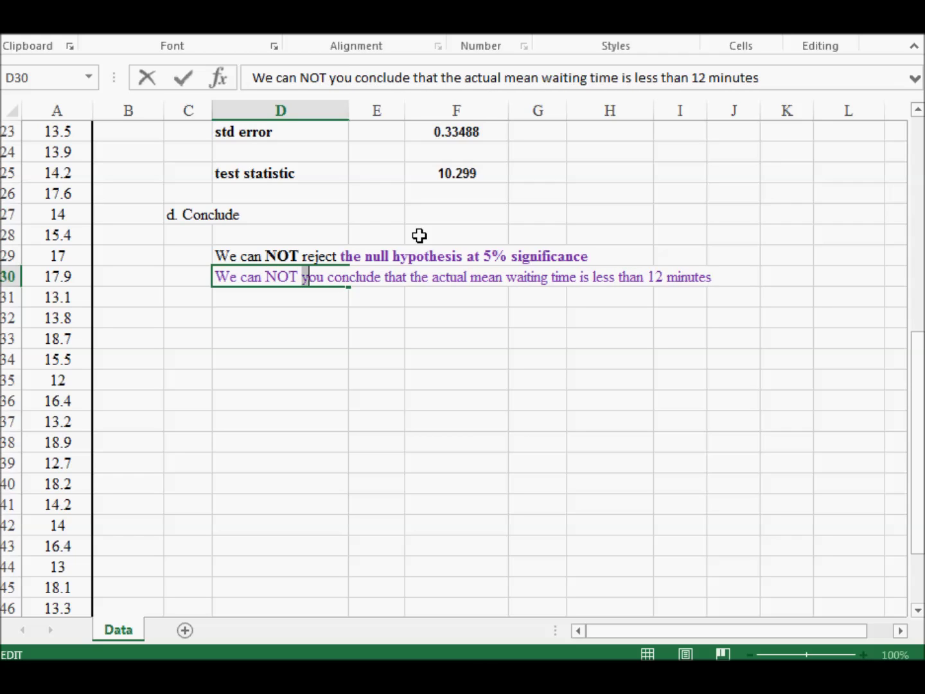
pyautogui.press('Delete')
pyautogui.press('Delete')
# - Finish the conclusion sentence in D30 with a period after "12 minutes" and commit the entry
pyautogui.press('Right')
pyautogui.press('Right')
pyautogui.press('Right')
pyautogui.press('Right')
pyautogui.press('Right')
pyautogui.press('Right')
pyautogui.press('Right')
pyautogui.press('Right')
pyautogui.press('Right')
pyautogui.press('Right')
pyautogui.press('Right')
pyautogui.press('Right')
pyautogui.press('Right')
pyautogui.press('Right')
pyautogui.press('Right')
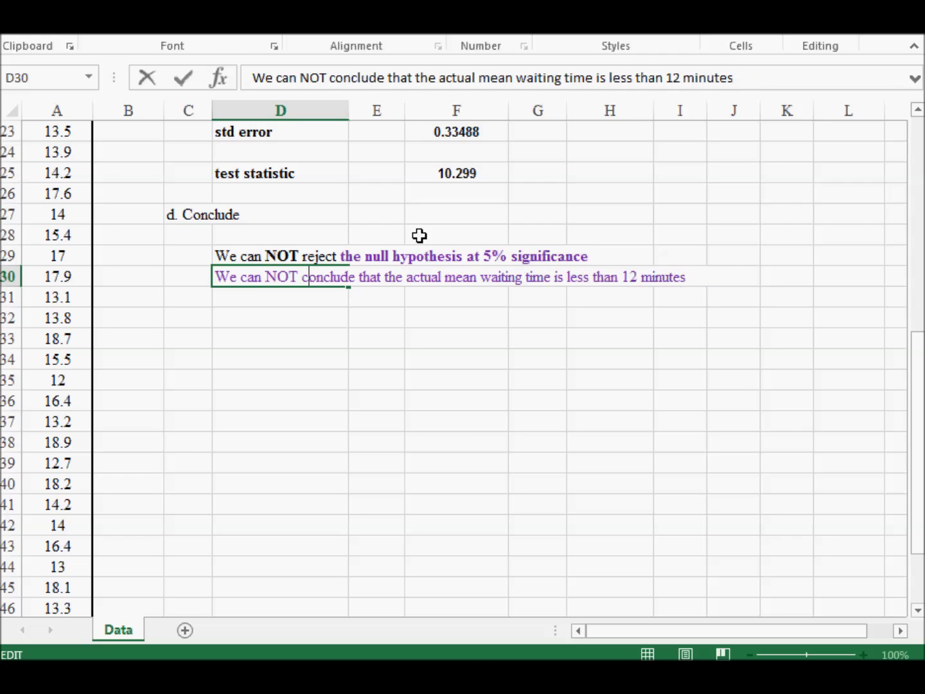
pyautogui.press('Right')
pyautogui.press('Right')
pyautogui.press('Right')
pyautogui.press('Right')
pyautogui.press('Right')
pyautogui.press('Right')
pyautogui.press('Right')
pyautogui.press('Right')
pyautogui.press('Right')
pyautogui.press('Right')
pyautogui.press('Right')
pyautogui.press('Right')
pyautogui.press('Right')
pyautogui.press('Right')
pyautogui.press('Right')
pyautogui.press('Right')
pyautogui.press('Right')
pyautogui.press('Right')
pyautogui.press('Right')
pyautogui.press('Right')
pyautogui.write('.')
pyautogui.click(403, 397)
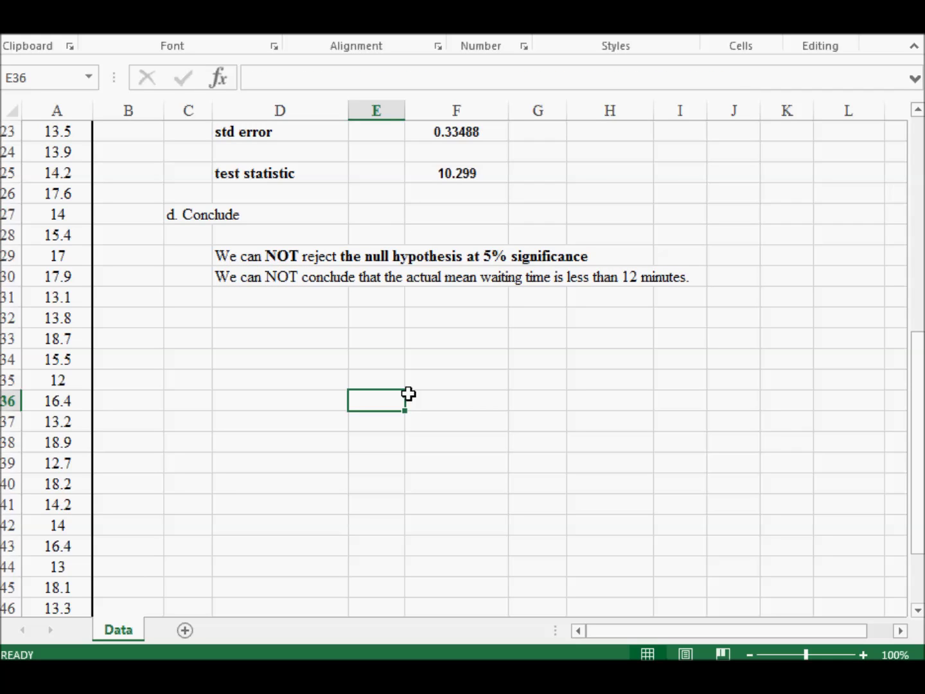